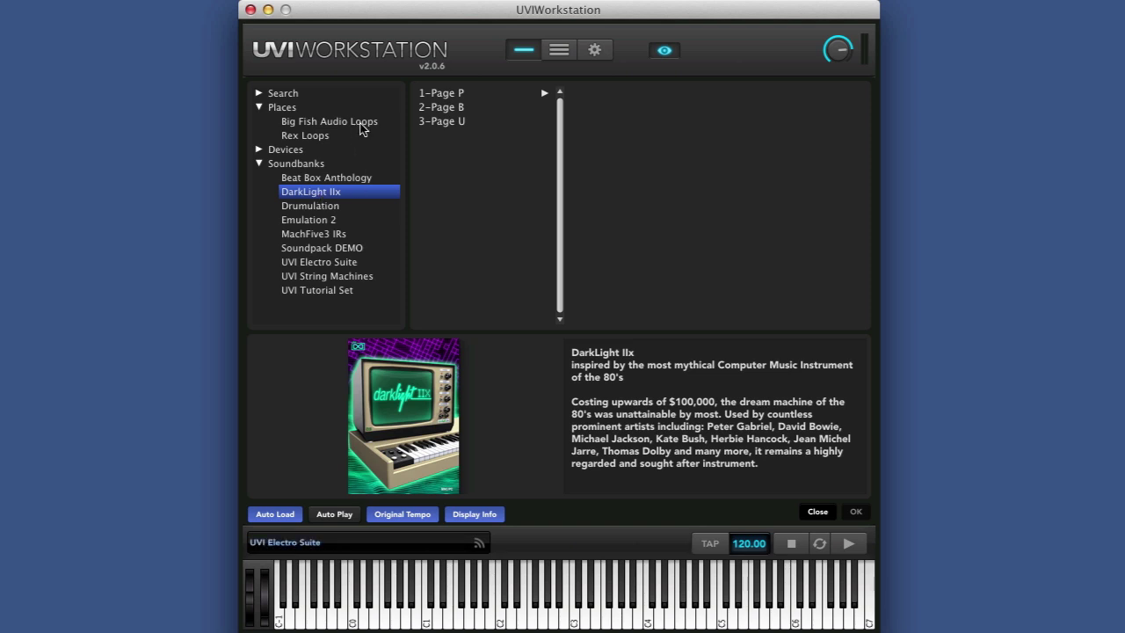
Step: Browse the DarkLight IIx pages and load the Arcoustic program from the Bass category of 1-Page P
{"action": "left_click", "coordinate": [458, 121]}
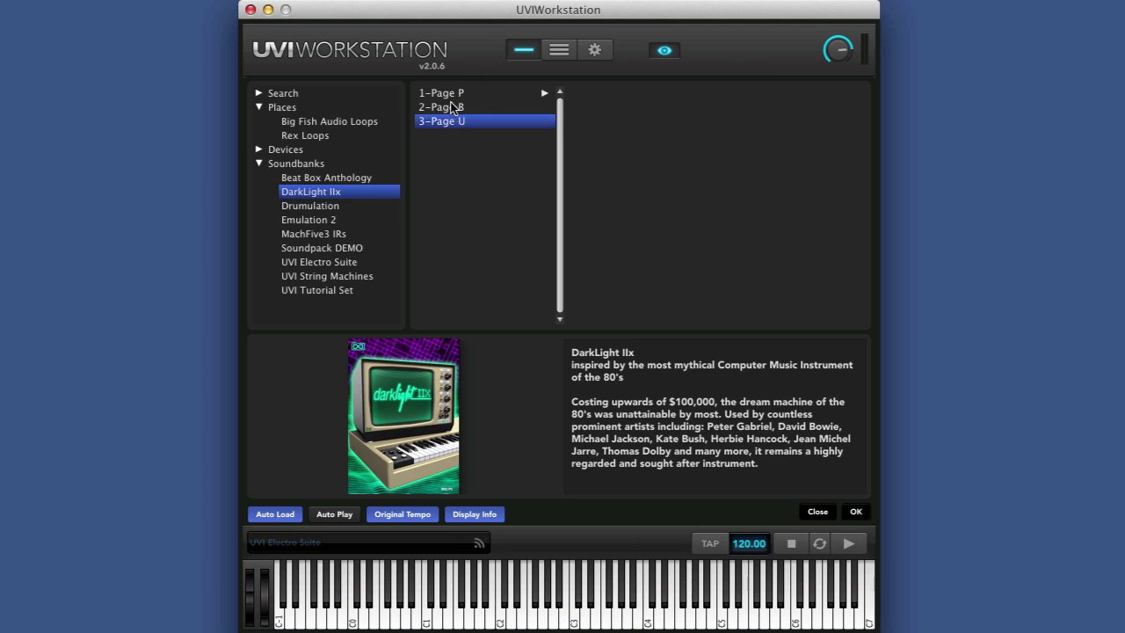
{"action": "left_click", "coordinate": [449, 96]}
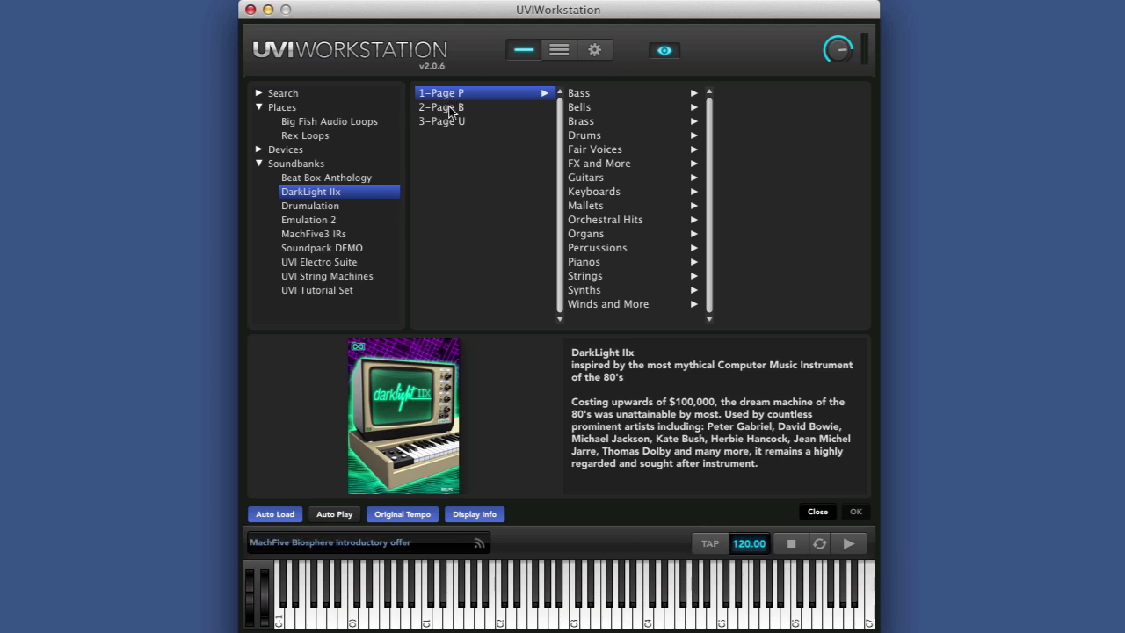
{"action": "left_click", "coordinate": [450, 109]}
{"action": "left_click", "coordinate": [449, 97]}
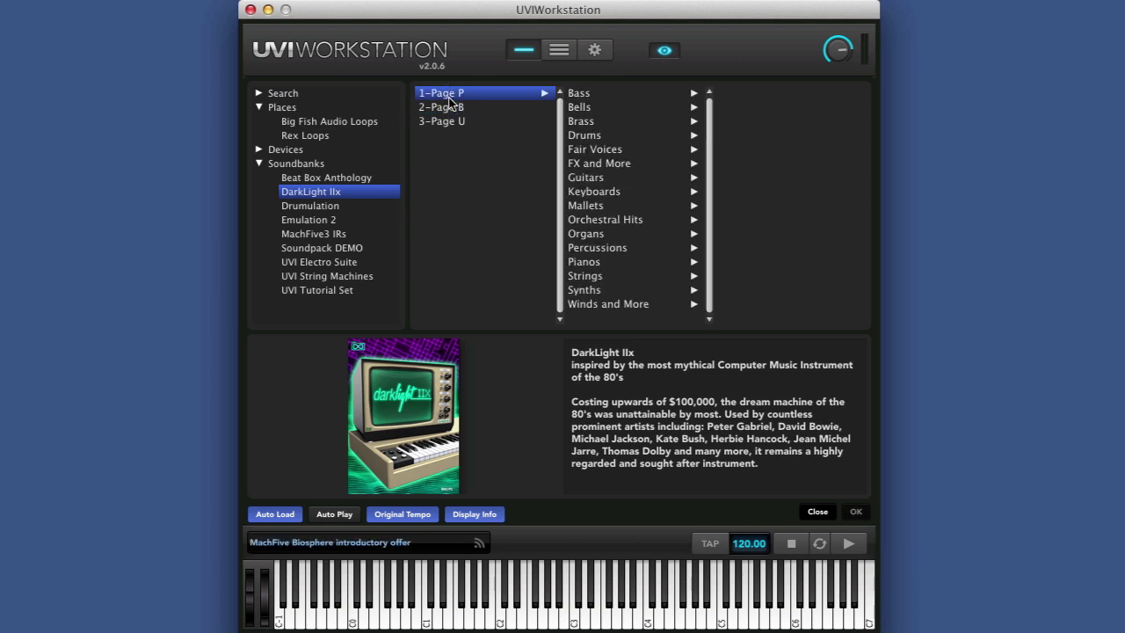
{"action": "left_click", "coordinate": [581, 95]}
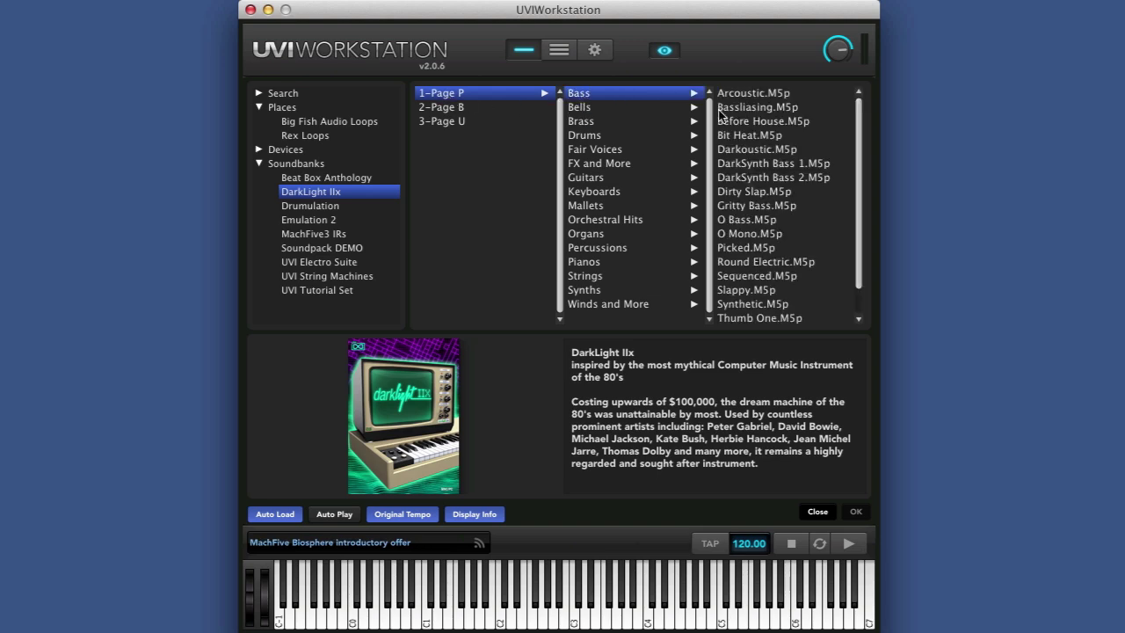
{"action": "key", "text": "Right"}
{"action": "key", "text": "Return"}
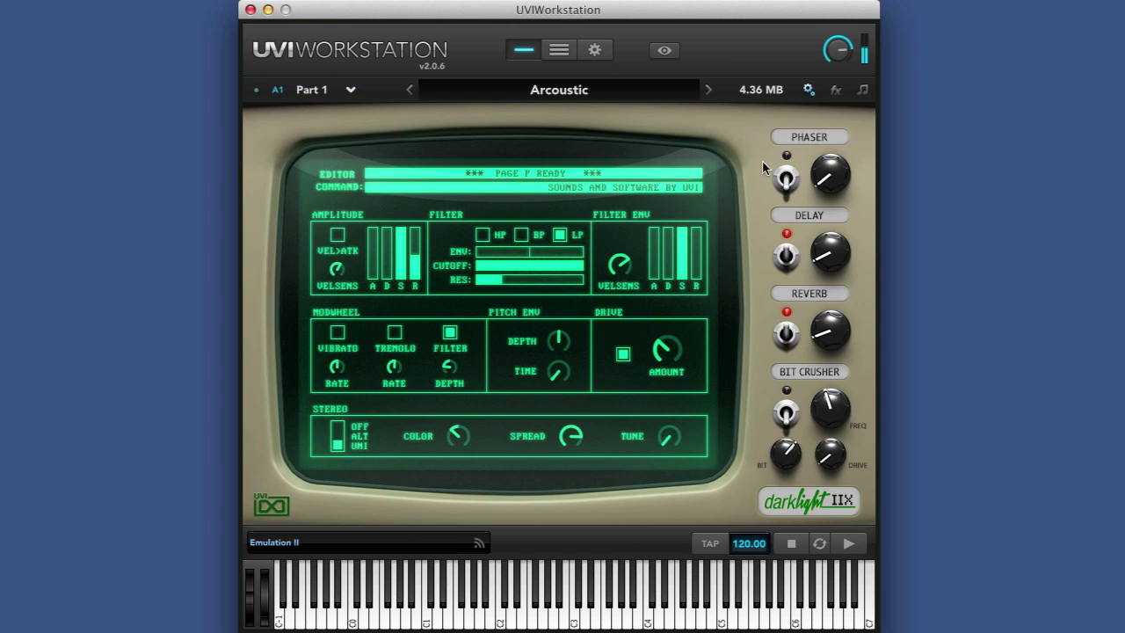
Step: Advance to the next bass program, and choose Round Electric from the program list
{"action": "left_click", "coordinate": [710, 90]}
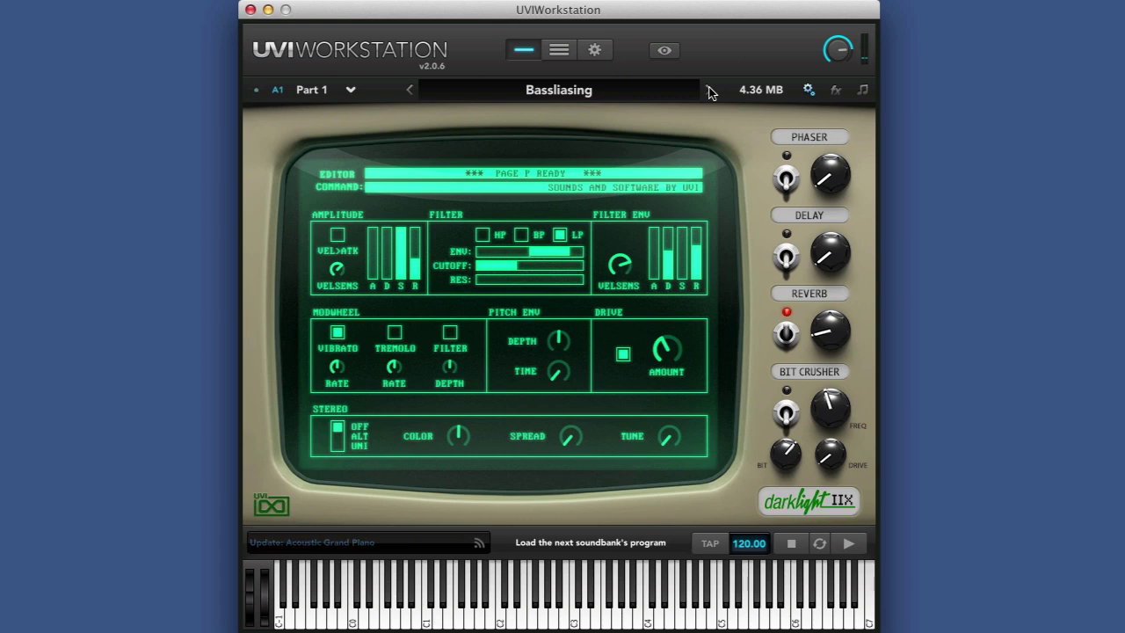
{"action": "left_click", "coordinate": [592, 92]}
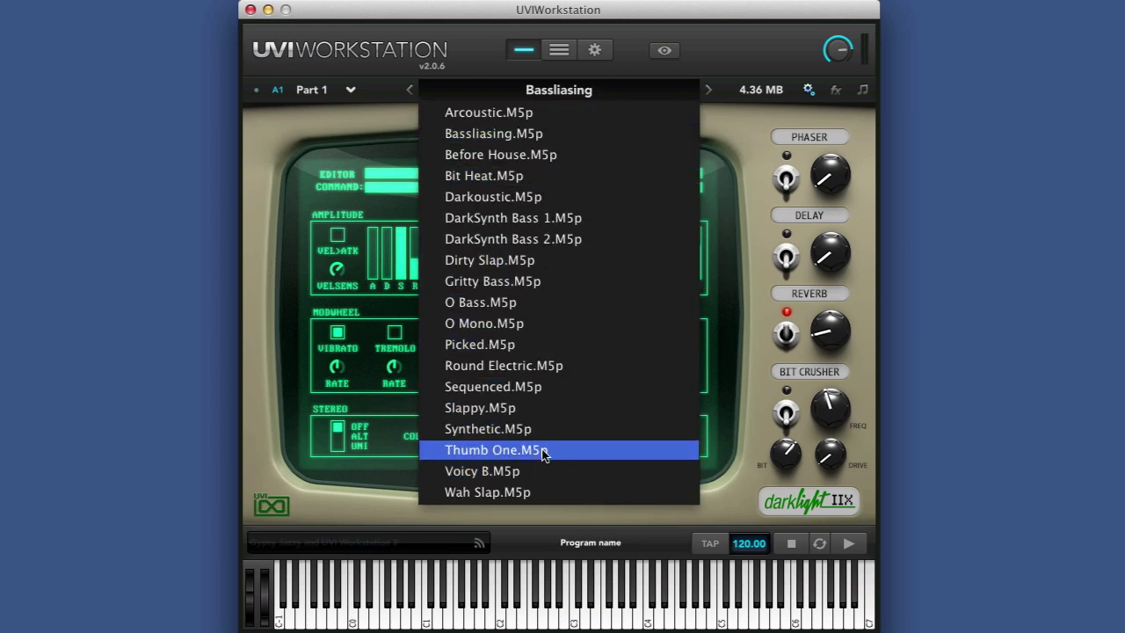
{"action": "left_click", "coordinate": [531, 365]}
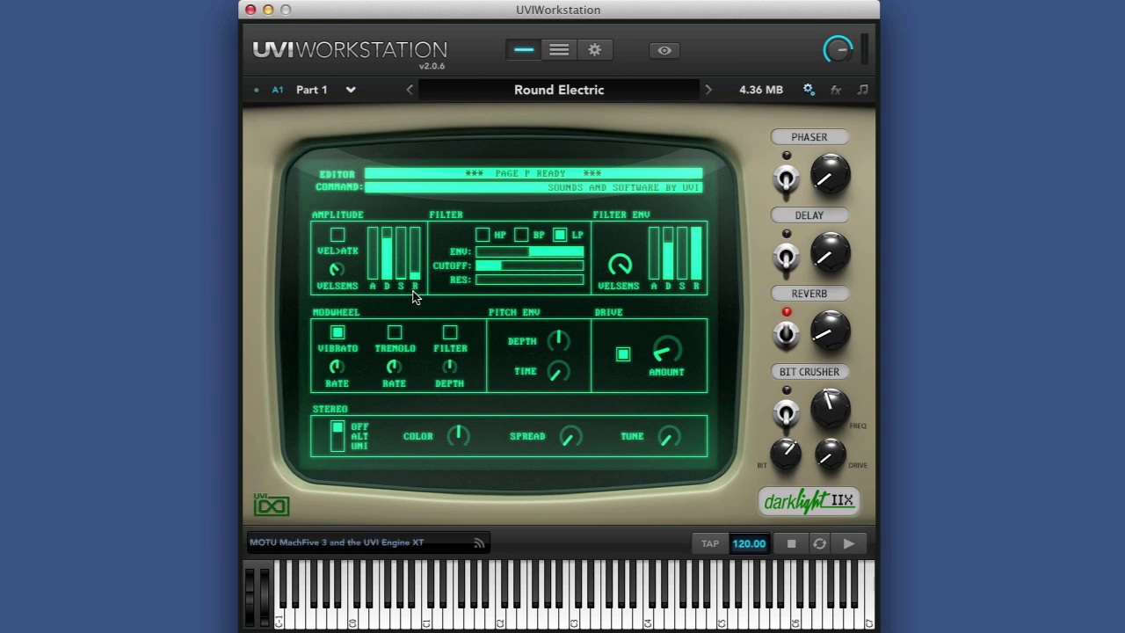
Step: Try a longer attack in the amplitude envelope and shorten its decay slightly
{"action": "mouse_move", "coordinate": [377, 250]}
{"action": "scroll", "coordinate": [376, 249], "scroll_direction": "up", "scroll_amount": 5}
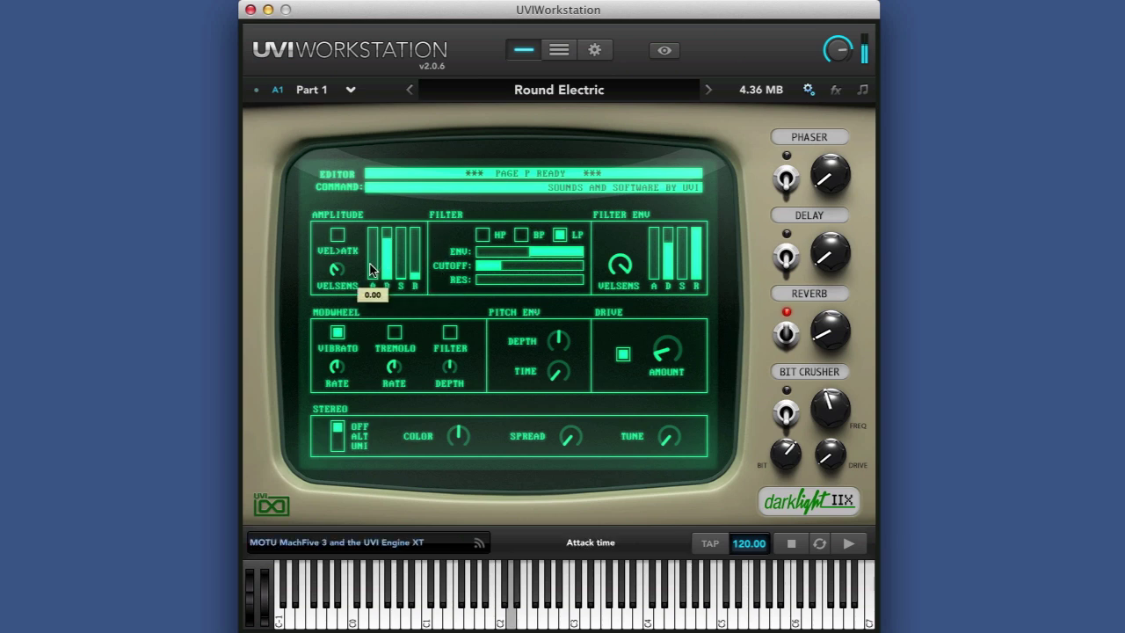
{"action": "left_click_drag", "start_coordinate": [377, 252], "coordinate": [376, 231]}
{"action": "mouse_move", "coordinate": [387, 263]}
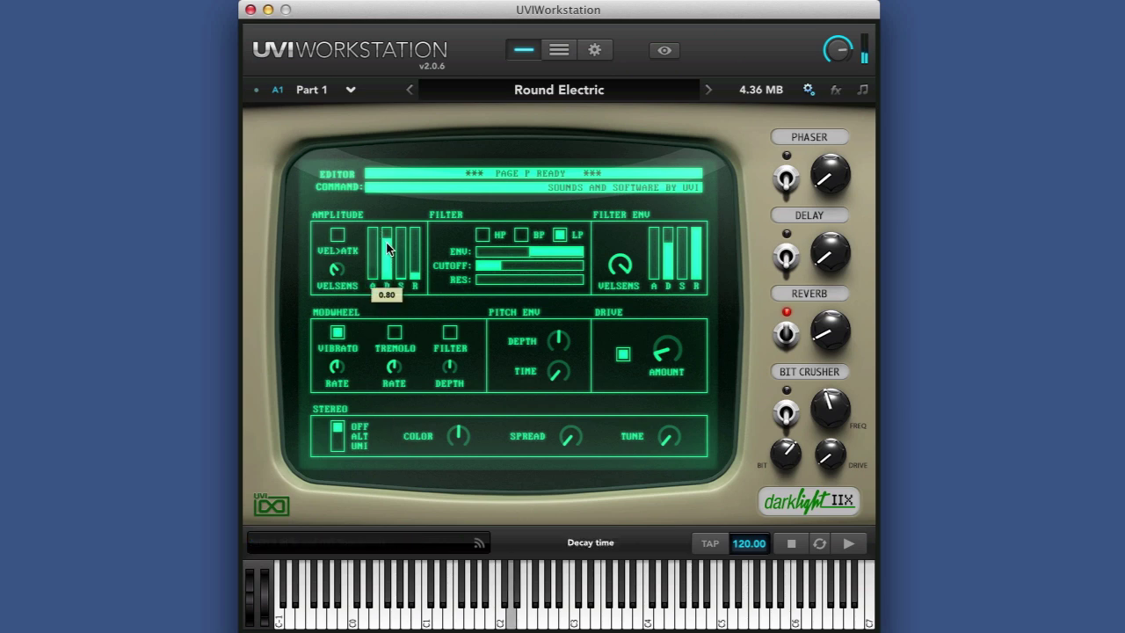
{"action": "left_click_drag", "start_coordinate": [389, 249], "coordinate": [393, 272]}
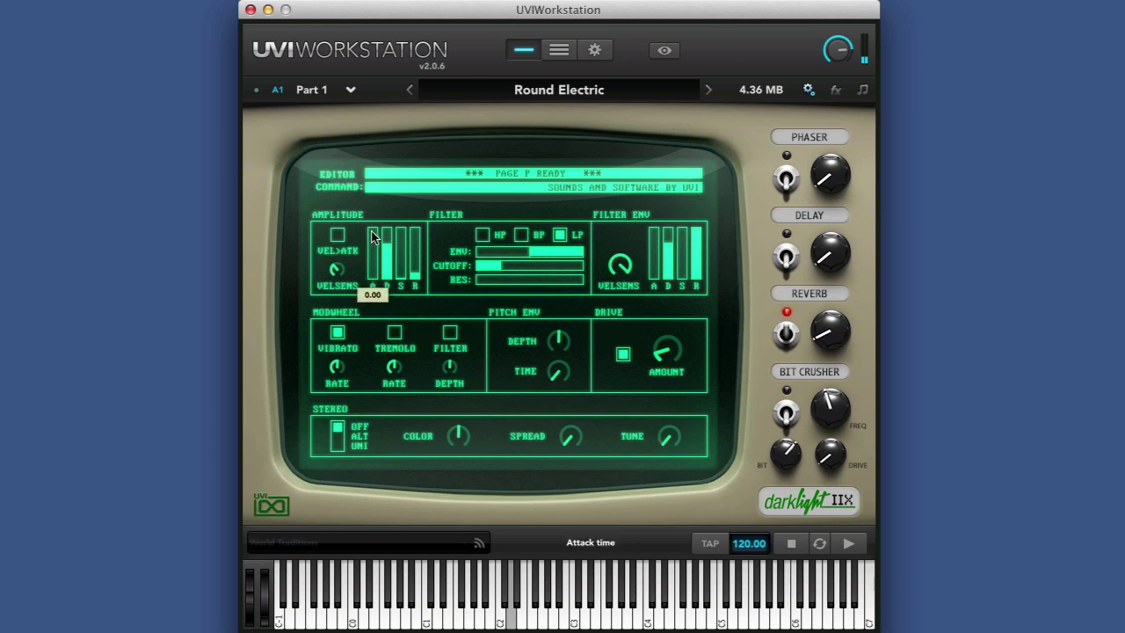
Step: Try the filter types, settle on band-pass and raise the filter cutoff to about 0.69
{"action": "mouse_move", "coordinate": [502, 270]}
{"action": "left_click_drag", "start_coordinate": [502, 271], "coordinate": [530, 272]}
{"action": "left_click", "coordinate": [486, 235]}
{"action": "left_click", "coordinate": [560, 236]}
{"action": "left_click", "coordinate": [538, 236]}
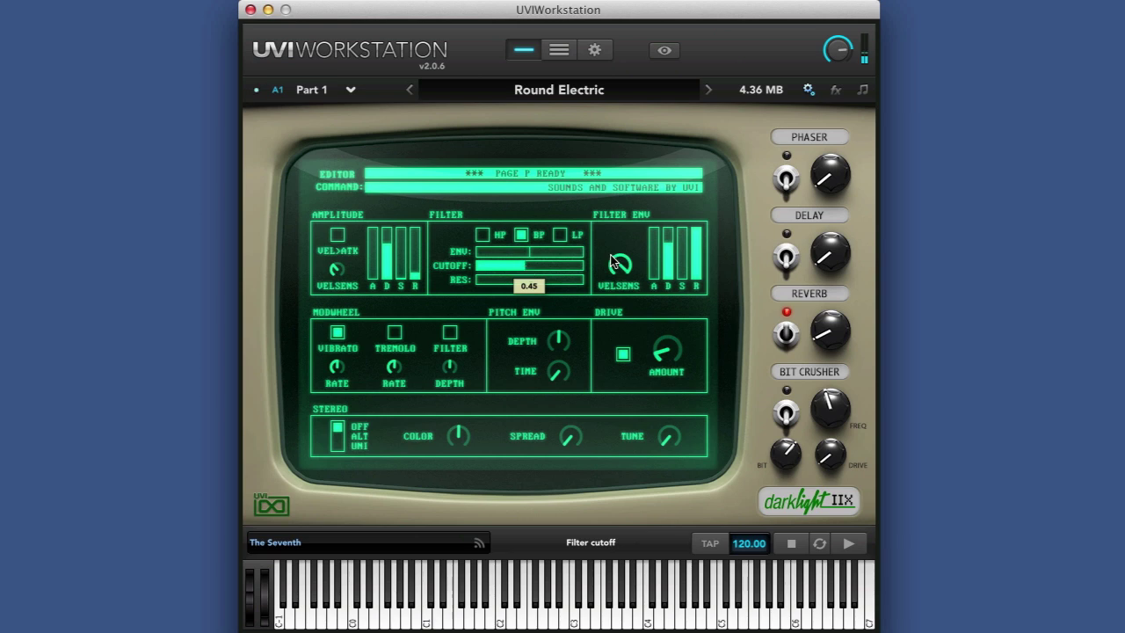
{"action": "left_click_drag", "start_coordinate": [526, 266], "coordinate": [578, 273]}
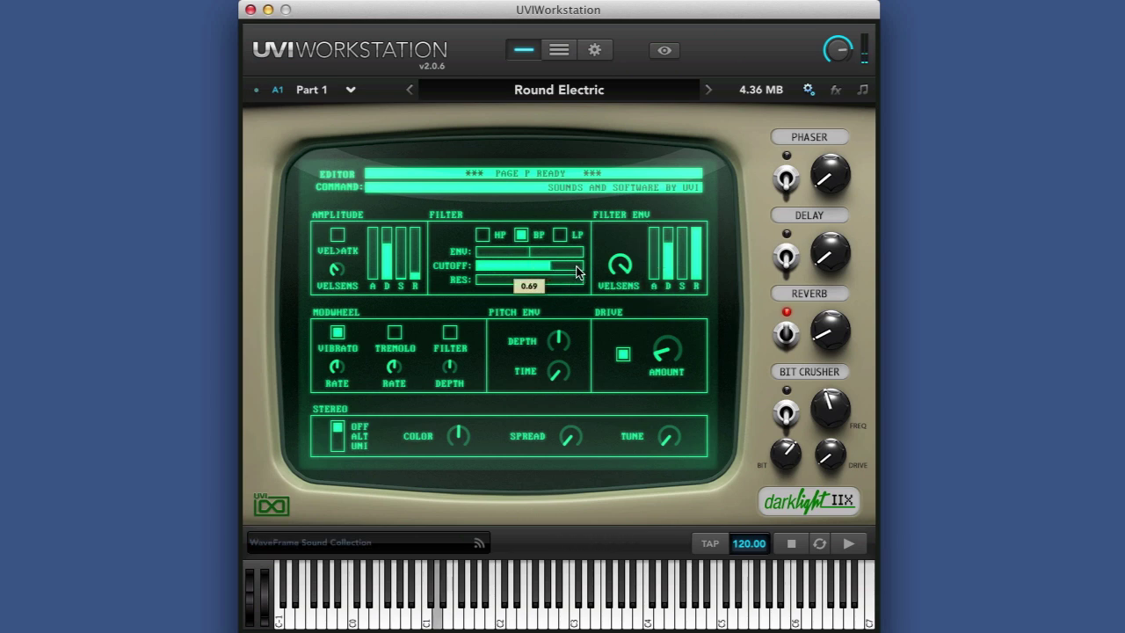
Step: Switch the filter to low-pass, lower the cutoff to about 0.38 and raise the resonance to roughly halfway
{"action": "left_click", "coordinate": [482, 234]}
{"action": "left_click", "coordinate": [560, 235]}
{"action": "left_click_drag", "start_coordinate": [552, 267], "coordinate": [479, 266]}
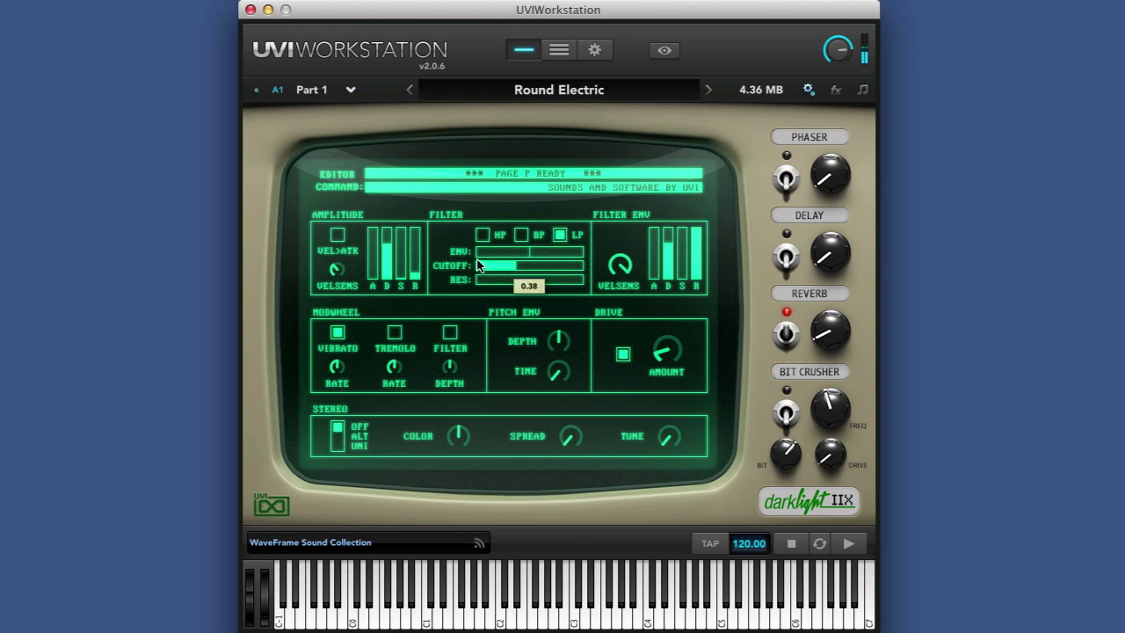
{"action": "left_click_drag", "start_coordinate": [488, 279], "coordinate": [615, 281]}
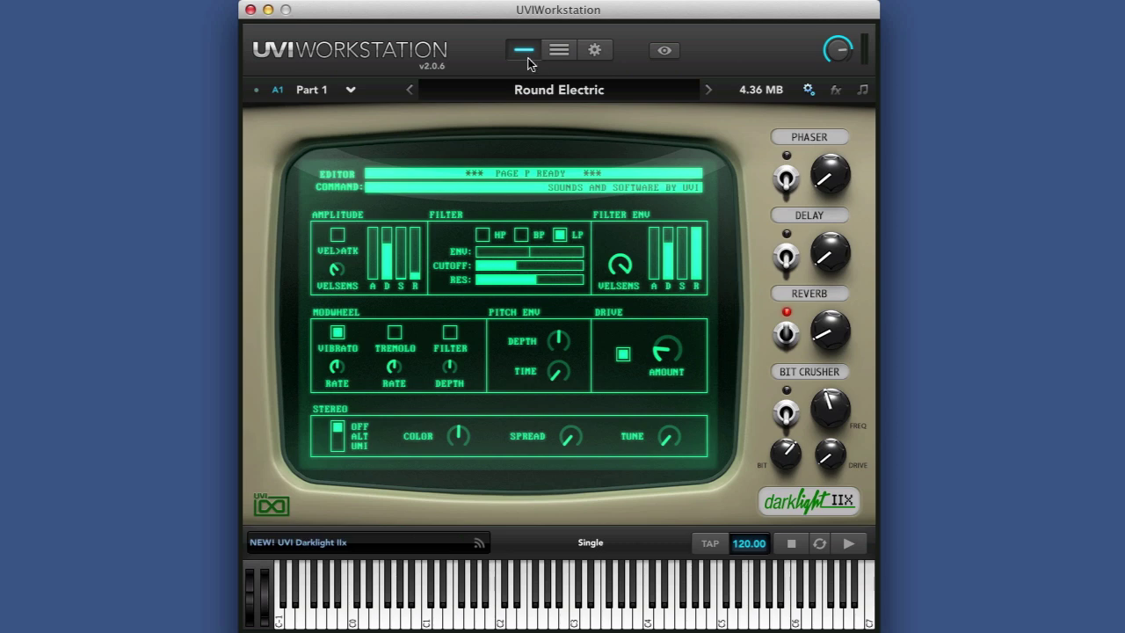
Step: Load the Classic Fair Aahs program from the Fair Voices category of 1-Page P
{"action": "left_click", "coordinate": [543, 94]}
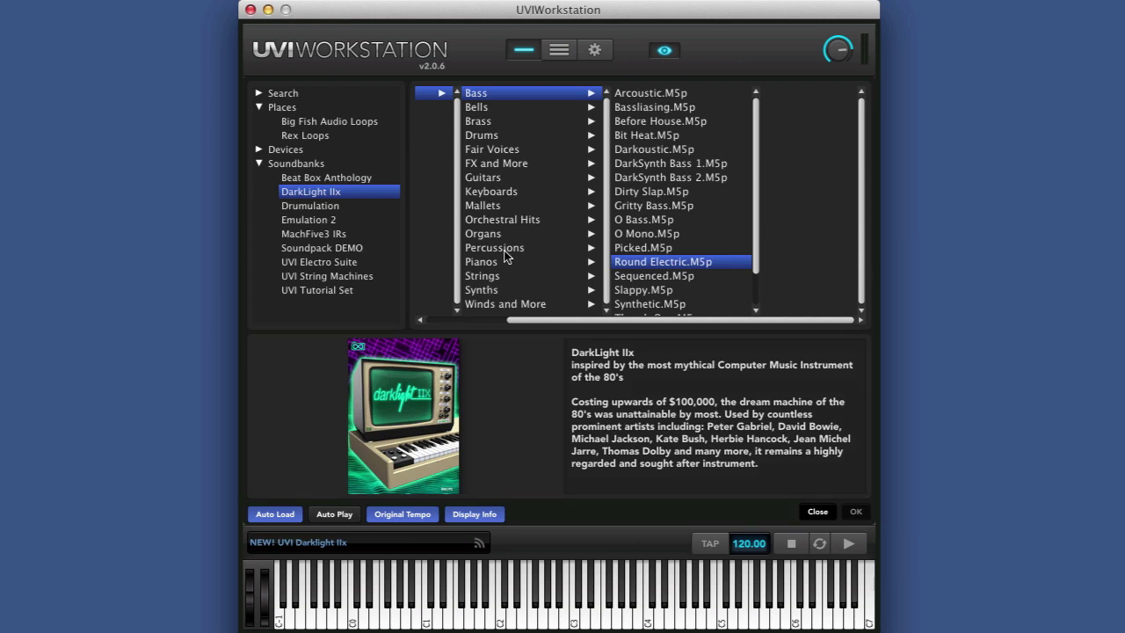
{"action": "left_click", "coordinate": [501, 149]}
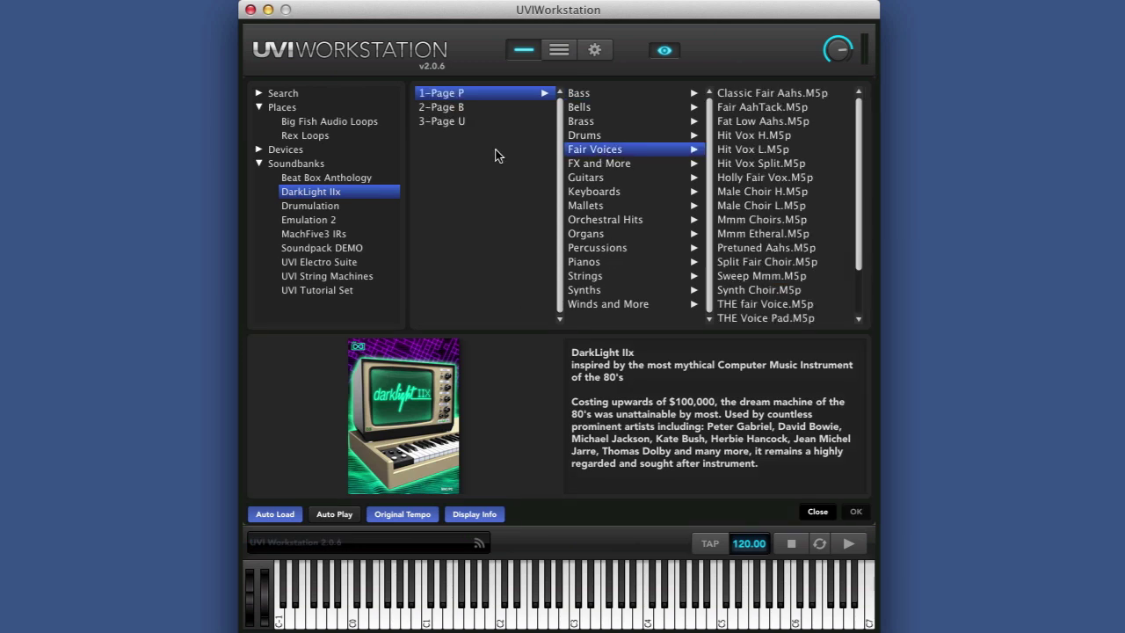
{"action": "left_click", "coordinate": [744, 95]}
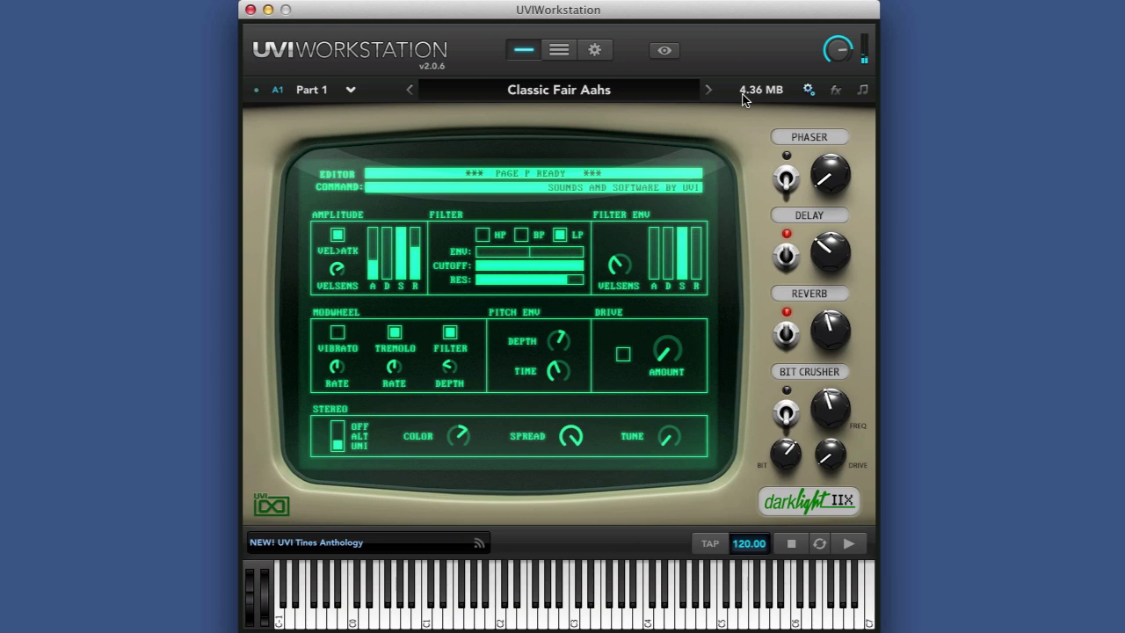
Step: Switch the delay and reverb off and back on to compare the sound, and turn on the phaser
{"action": "mouse_move", "coordinate": [837, 74]}
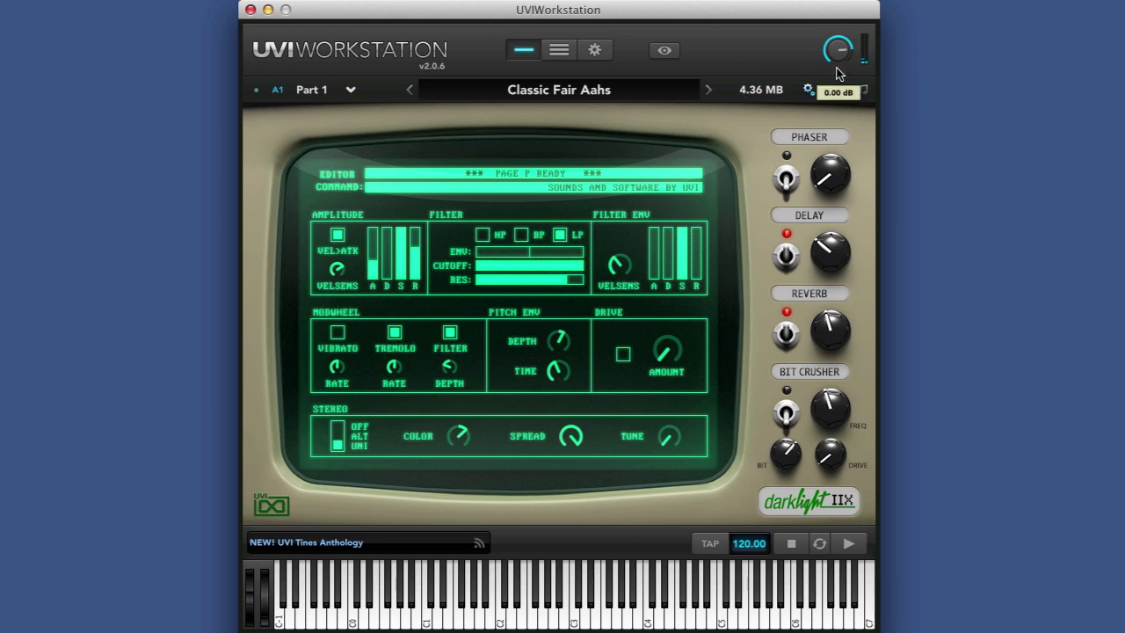
{"action": "left_click", "coordinate": [786, 256]}
{"action": "left_click", "coordinate": [786, 334]}
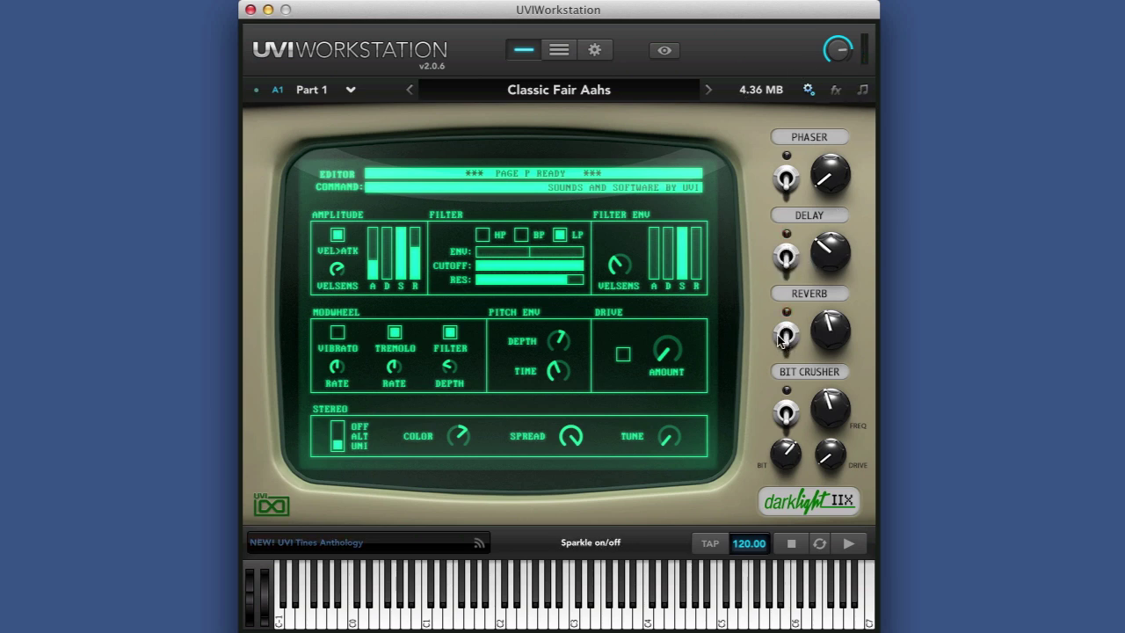
{"action": "left_click", "coordinate": [786, 335]}
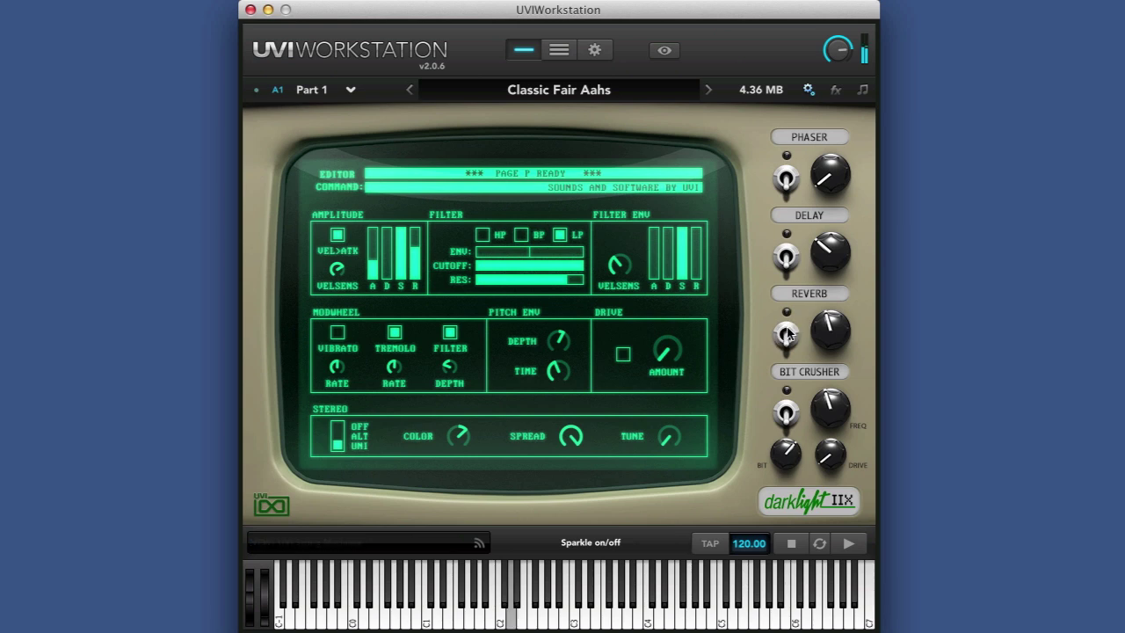
{"action": "left_click", "coordinate": [785, 256]}
{"action": "left_click", "coordinate": [788, 178]}
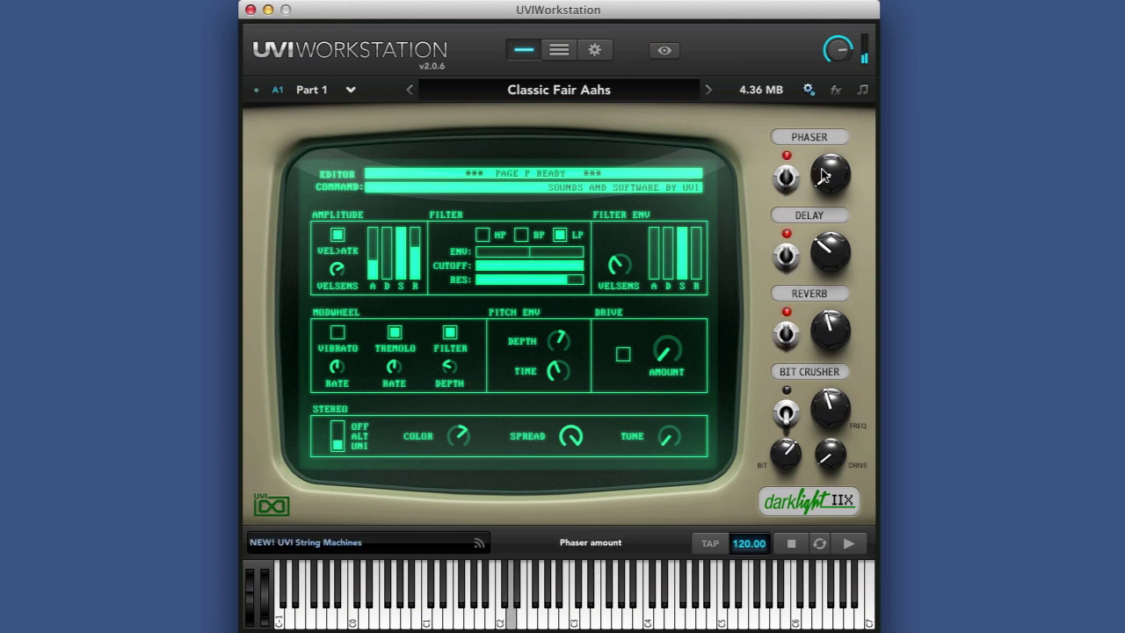
Step: Step forward two programs in the Fair Voices category to Fat Low Aahs
{"action": "left_click", "coordinate": [712, 91]}
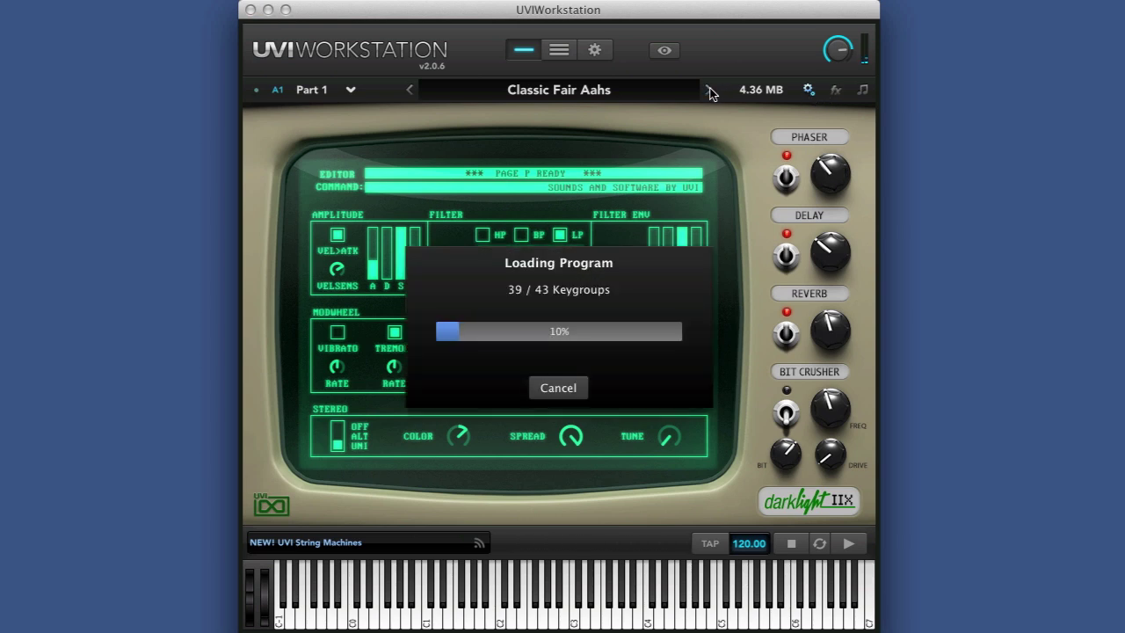
{"action": "left_click", "coordinate": [710, 94]}
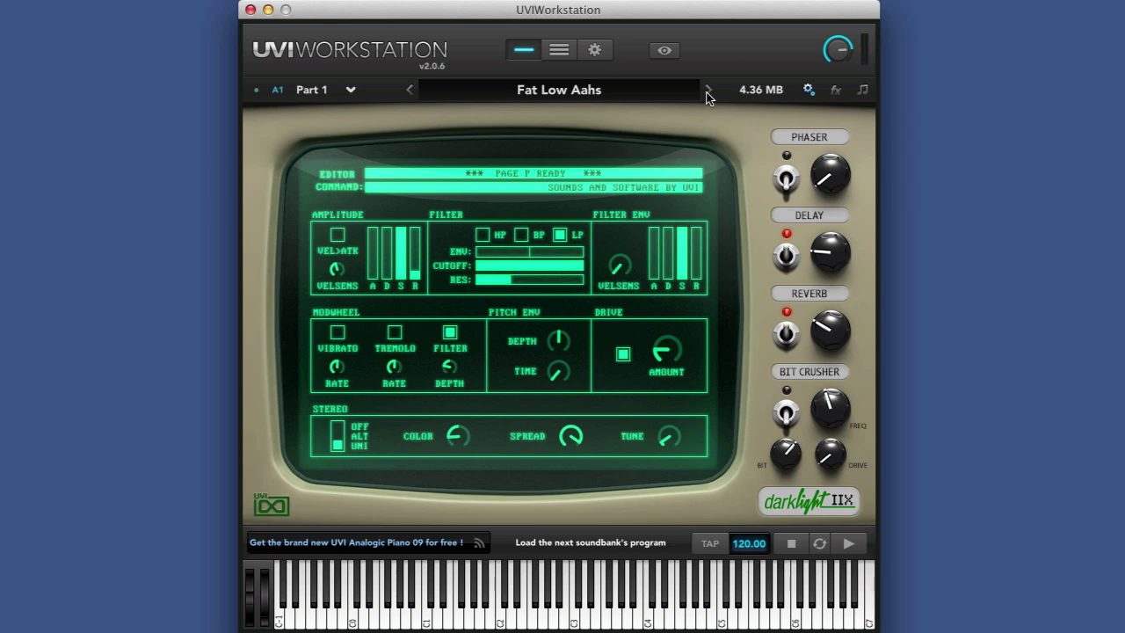
Step: Load Analog Piano Like from the Pianos category, and switch to the Basic Grand program
{"action": "left_click", "coordinate": [584, 92]}
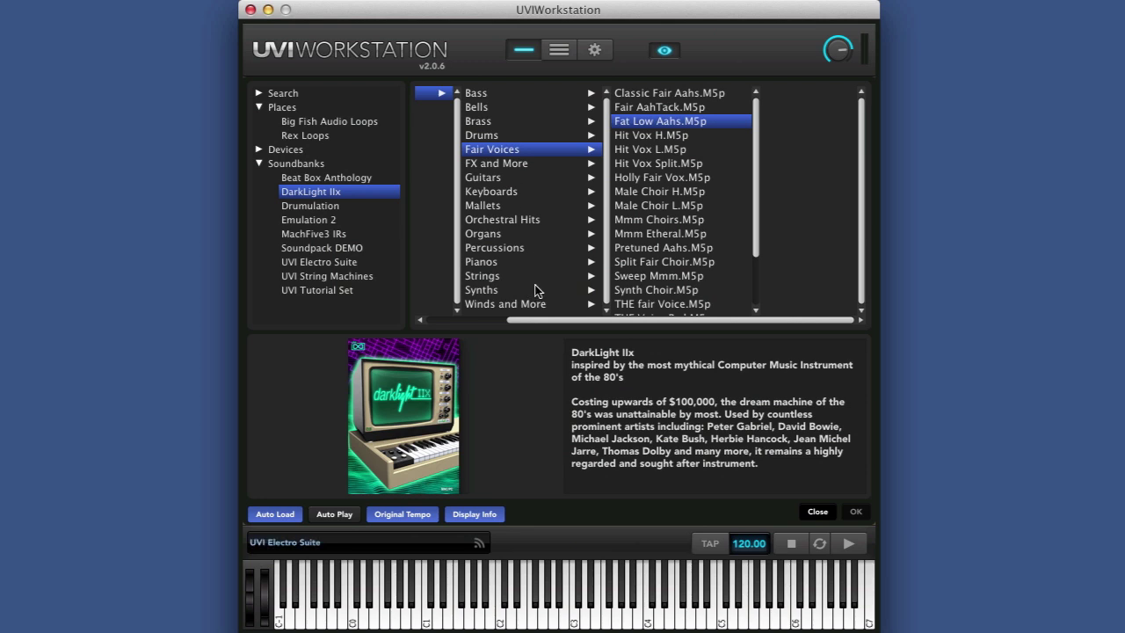
{"action": "left_click", "coordinate": [492, 264]}
{"action": "left_click", "coordinate": [767, 93]}
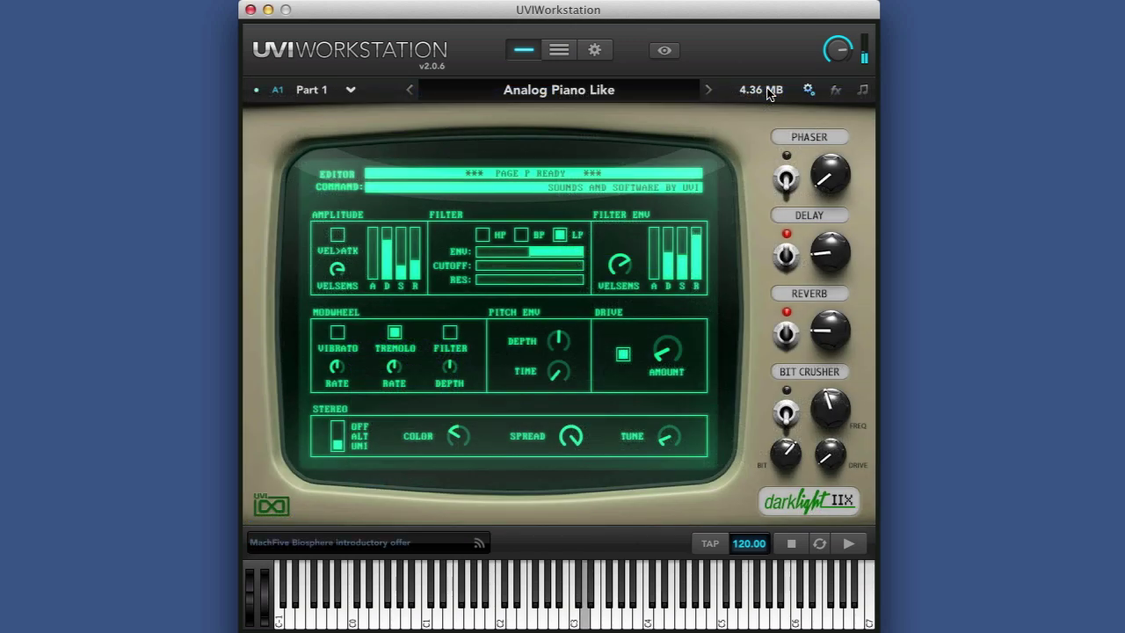
{"action": "left_click", "coordinate": [593, 90]}
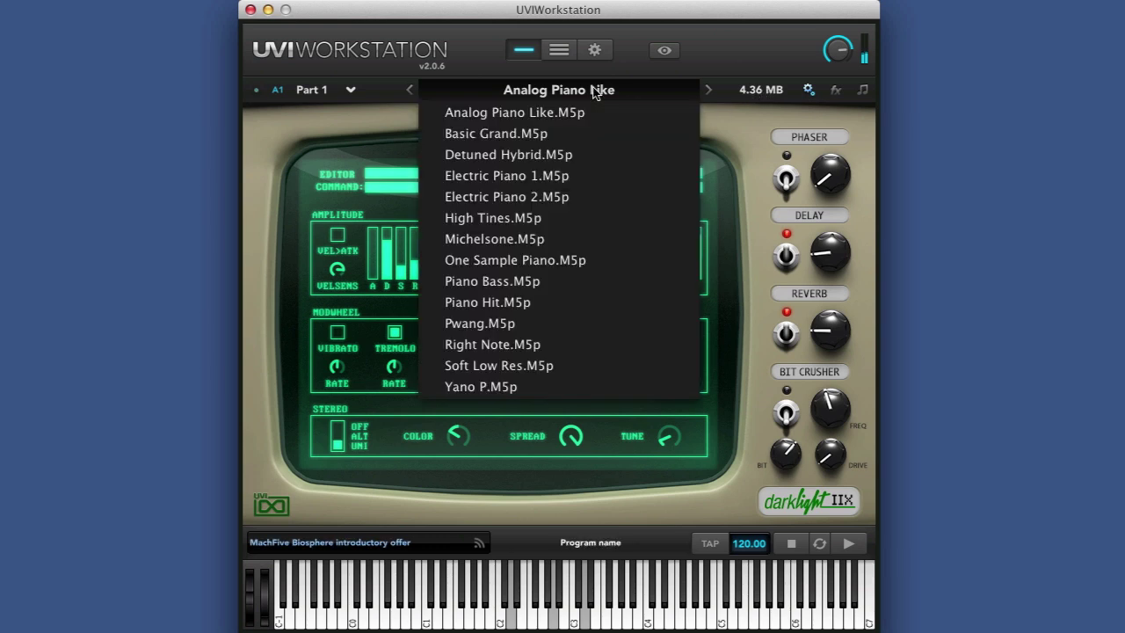
{"action": "left_click", "coordinate": [486, 114]}
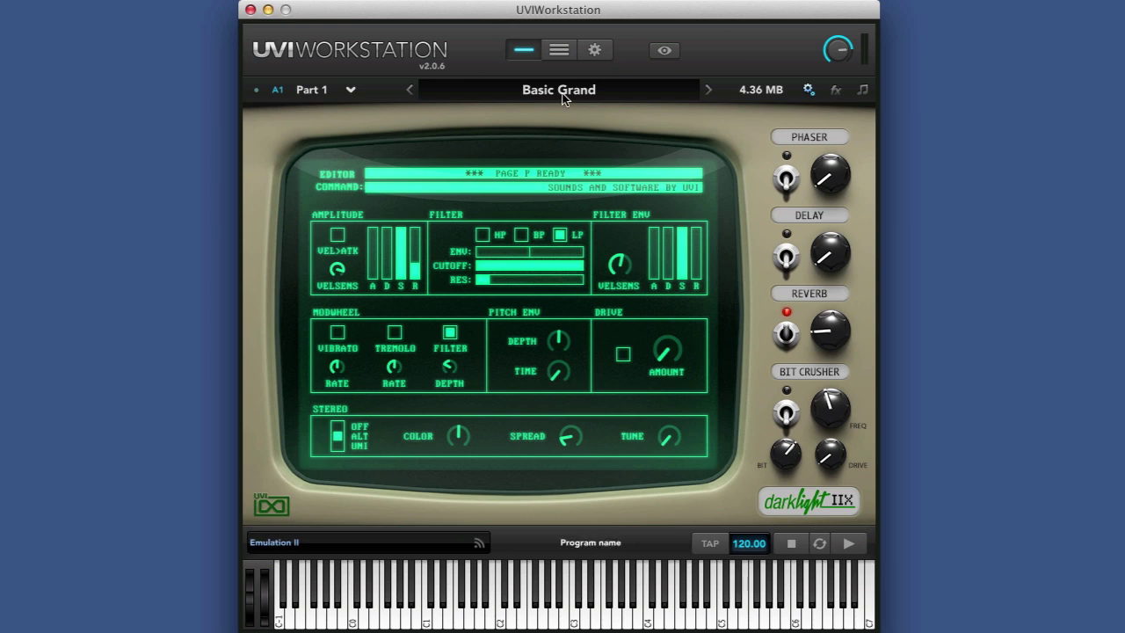
Step: Load the 2-Page B drum sequencer from DarkLight IIx and choose its Computer Perc preset
{"action": "left_click", "coordinate": [545, 90]}
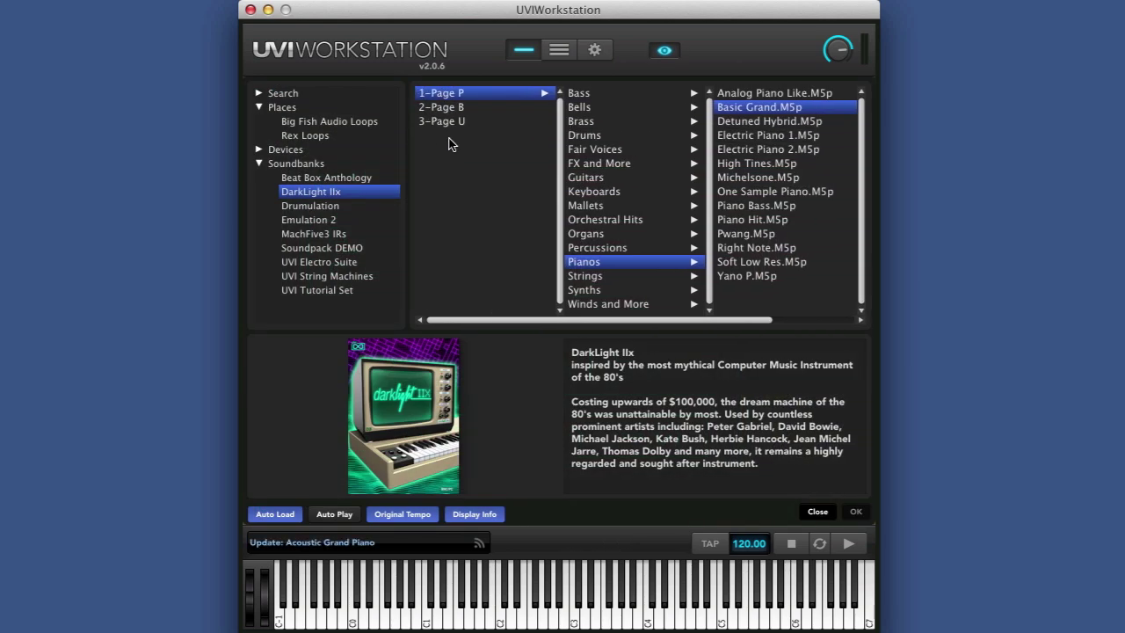
{"action": "left_click", "coordinate": [457, 112]}
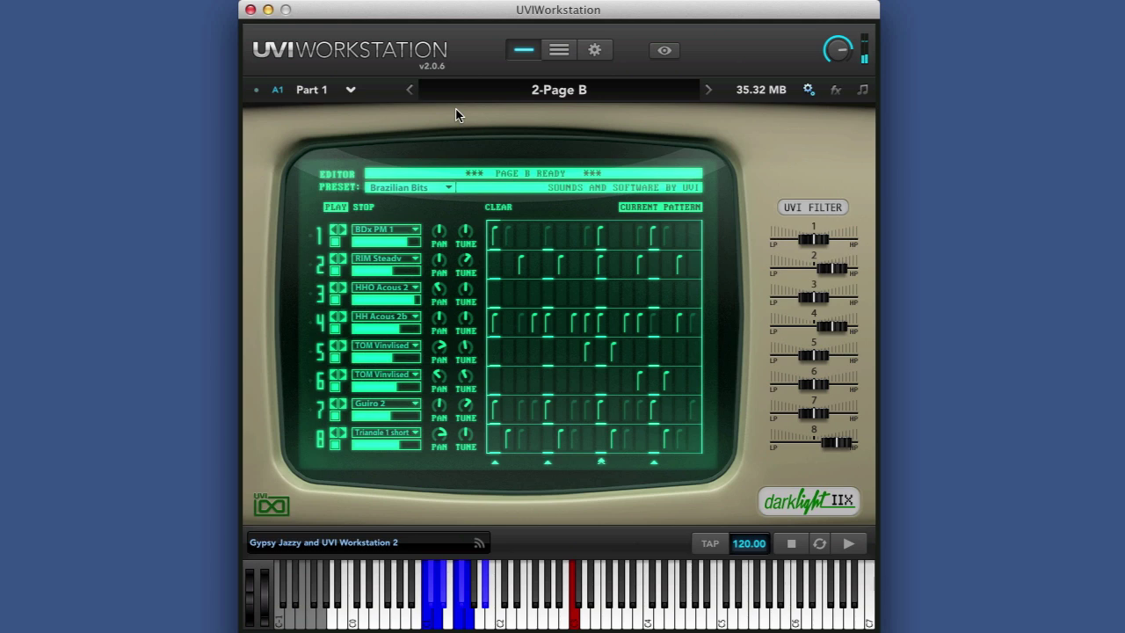
{"action": "left_click", "coordinate": [431, 188]}
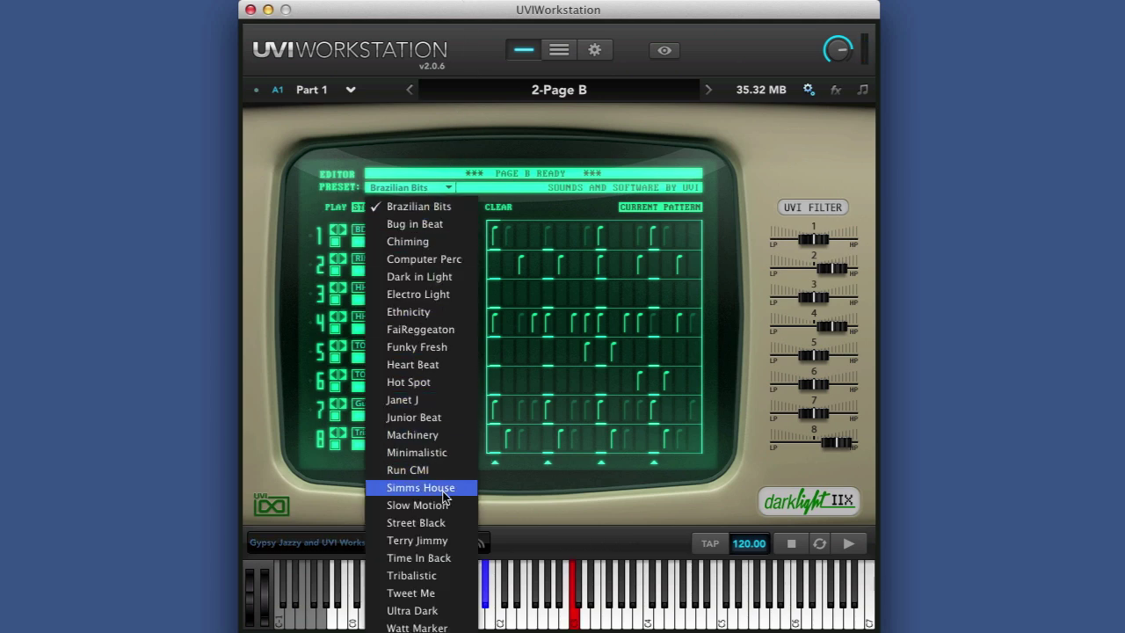
{"action": "left_click", "coordinate": [441, 259]}
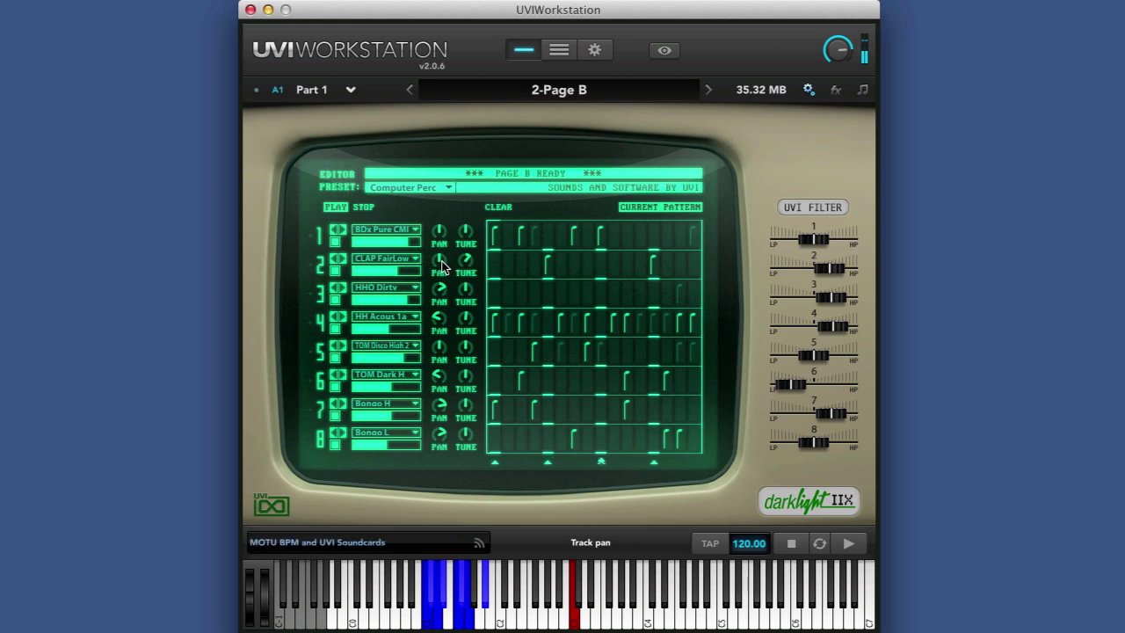
Step: Stop and restart the pattern, and add a CLAP FairLow hit on step 12 of track 2
{"action": "key", "text": "space"}
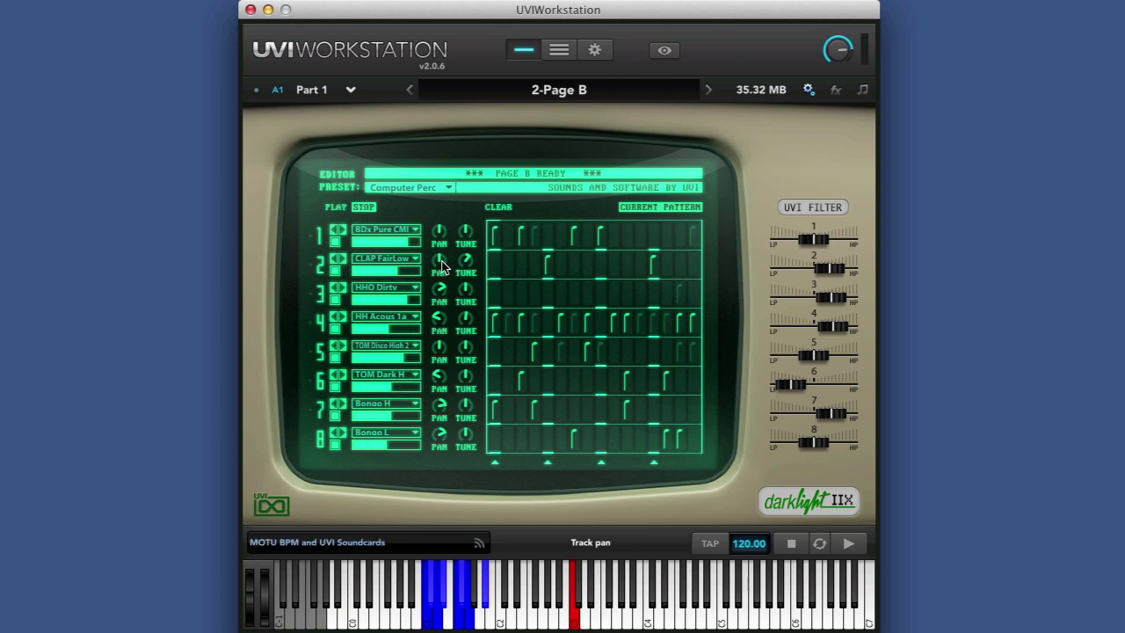
{"action": "key", "text": "space"}
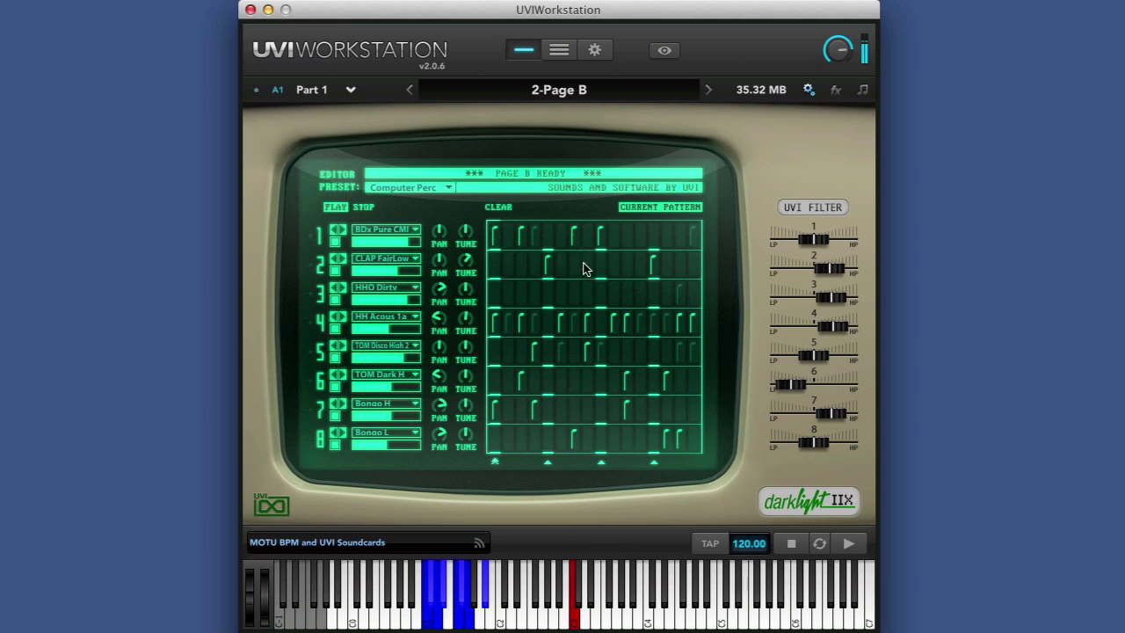
{"action": "left_click", "coordinate": [640, 268]}
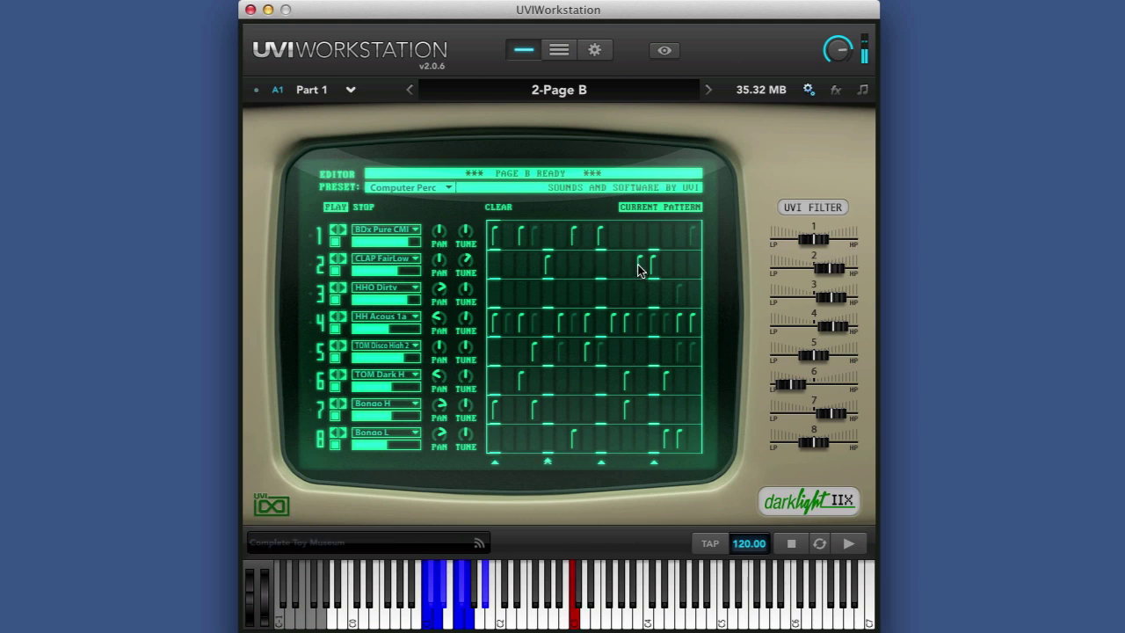
Step: Remove the CLAP FairLow hit on step 12 of track 2, set the track's filter to 0.24, and stop the pattern
{"action": "left_click", "coordinate": [642, 269]}
{"action": "mouse_move", "coordinate": [828, 268]}
{"action": "left_mouse_down"}
{"action": "mouse_move", "coordinate": [788, 271]}
{"action": "mouse_move", "coordinate": [844, 270]}
{"action": "mouse_move", "coordinate": [825, 275]}
{"action": "left_mouse_up"}
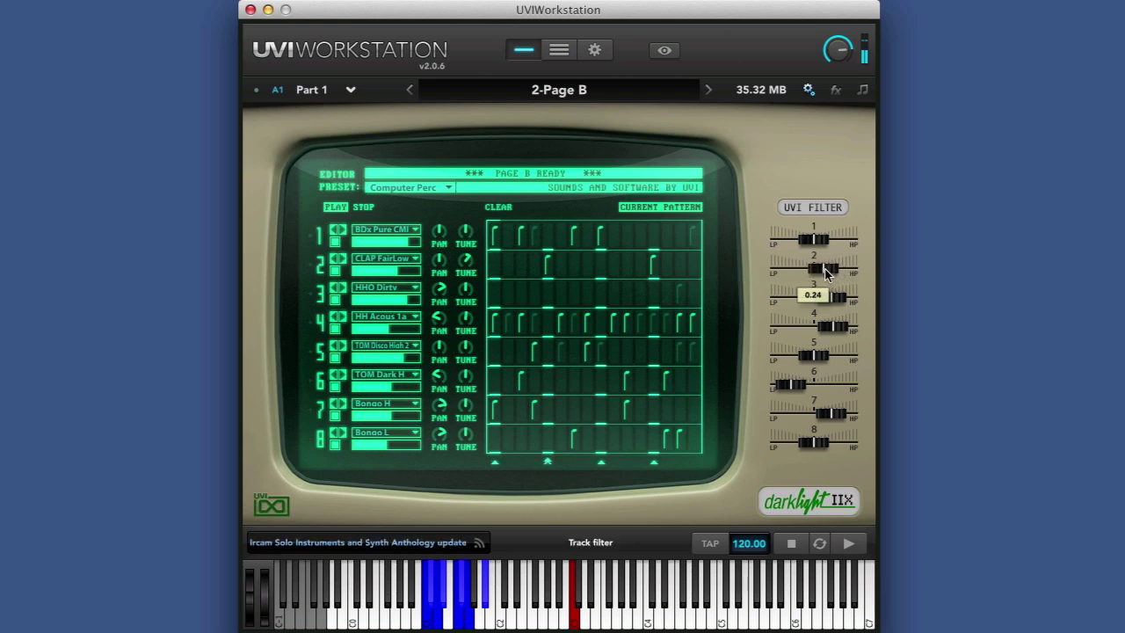
{"action": "key", "text": "space"}
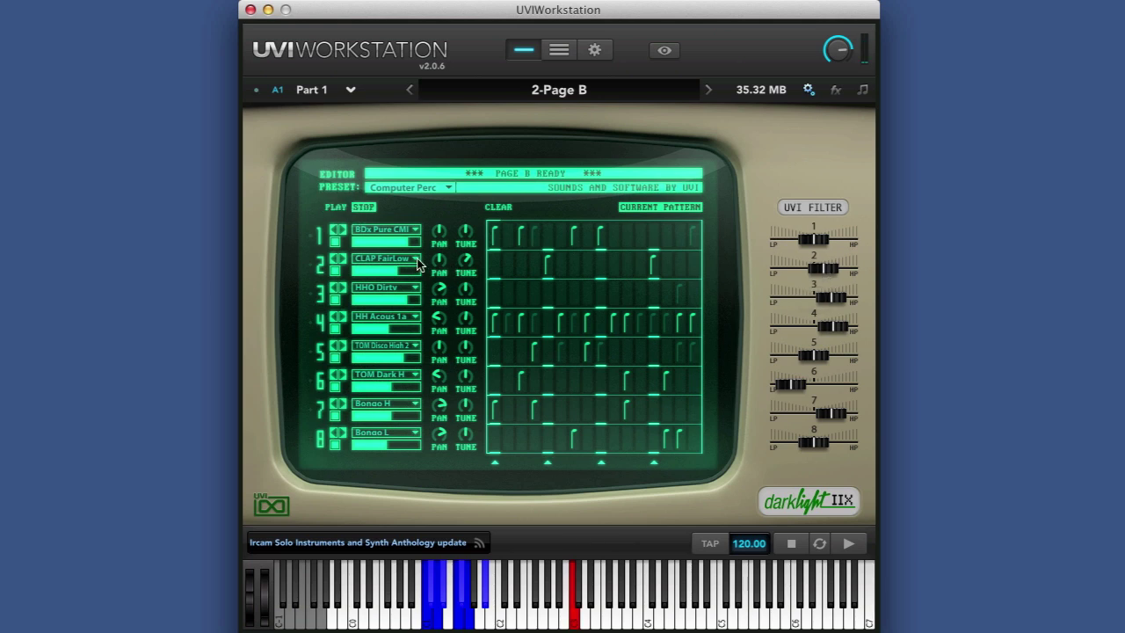
Step: Change the drum sound of track 2 to SD Peter Hi
{"action": "left_click", "coordinate": [414, 260]}
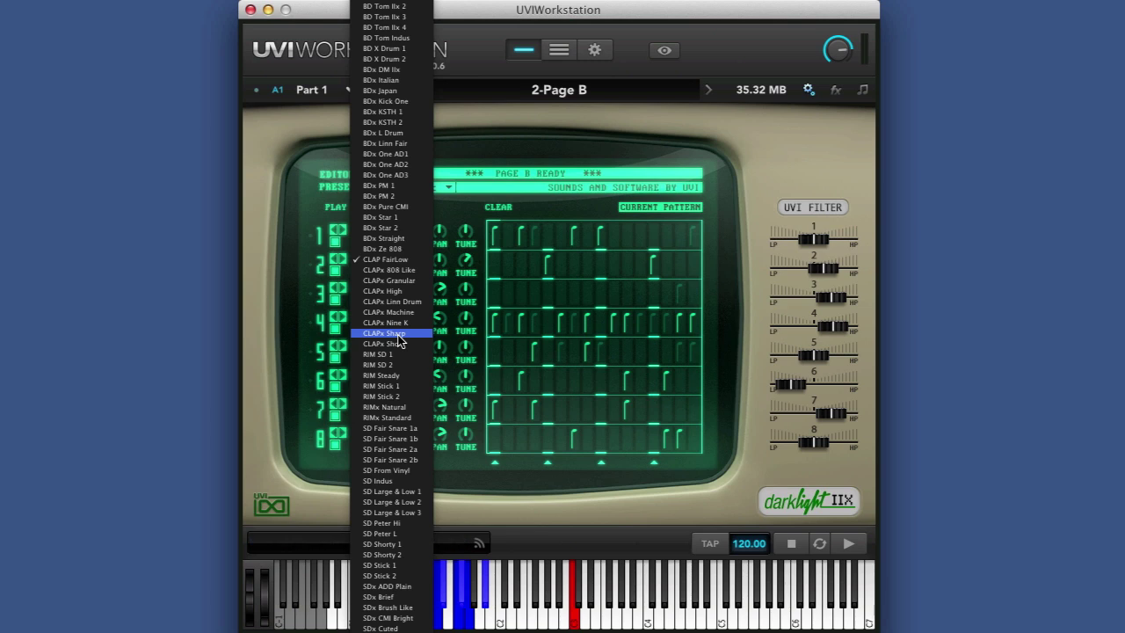
{"action": "scroll", "coordinate": [398, 340], "scroll_direction": "up", "scroll_amount": 5}
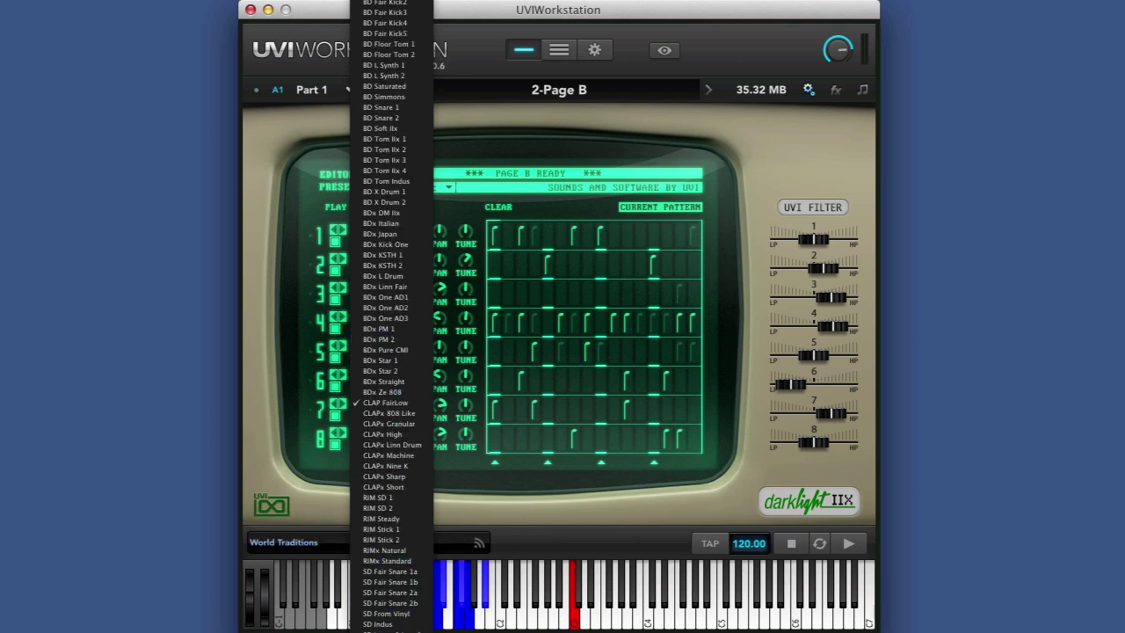
{"action": "left_click", "coordinate": [387, 631]}
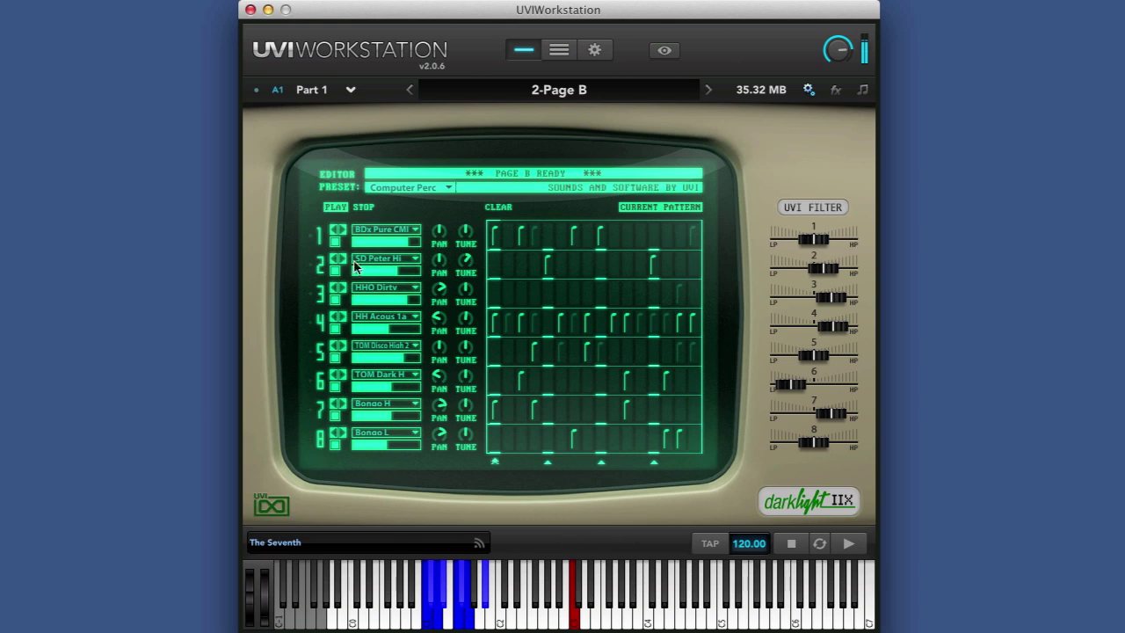
Step: Audition the Simms House and Ultra Dark drum presets, and stop playback
{"action": "left_click", "coordinate": [410, 187]}
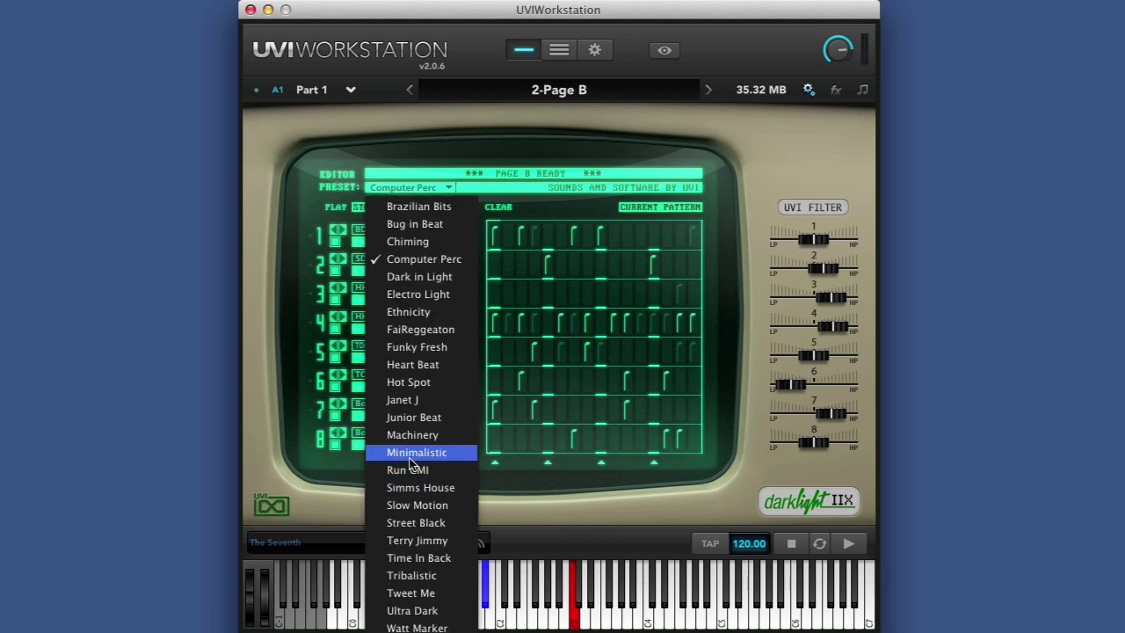
{"action": "left_click", "coordinate": [411, 487]}
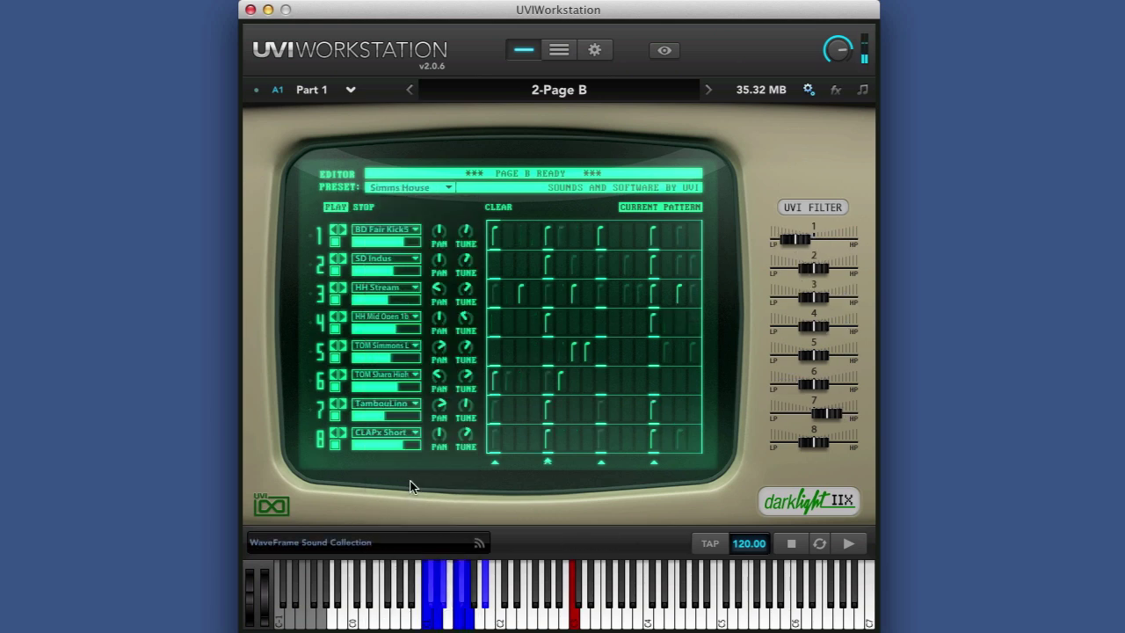
{"action": "left_click", "coordinate": [417, 193]}
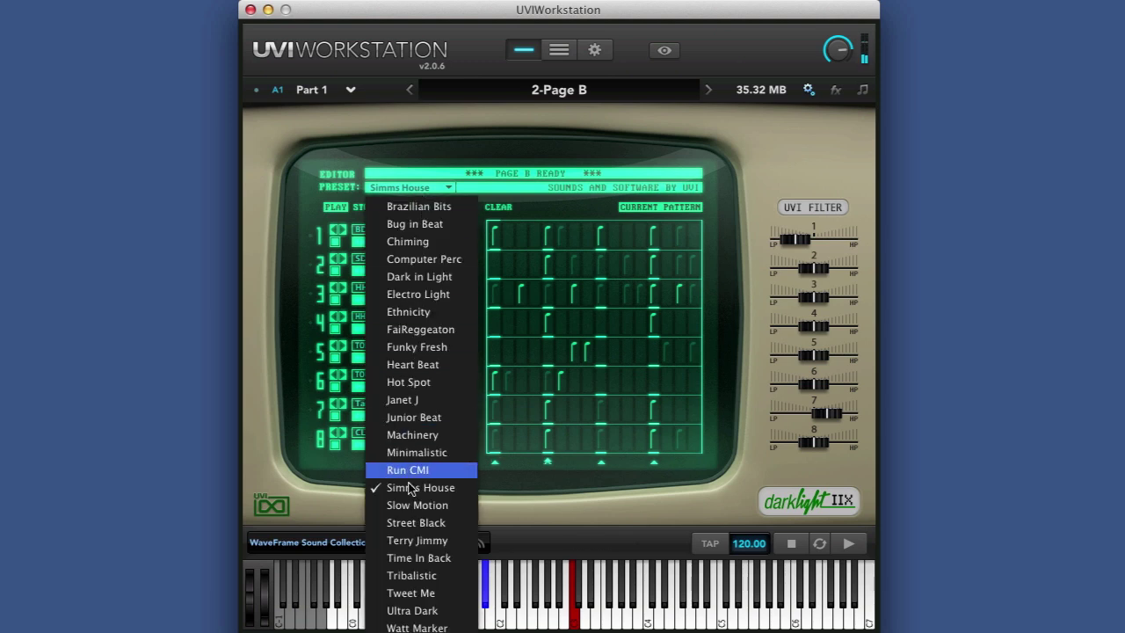
{"action": "left_click", "coordinate": [419, 611]}
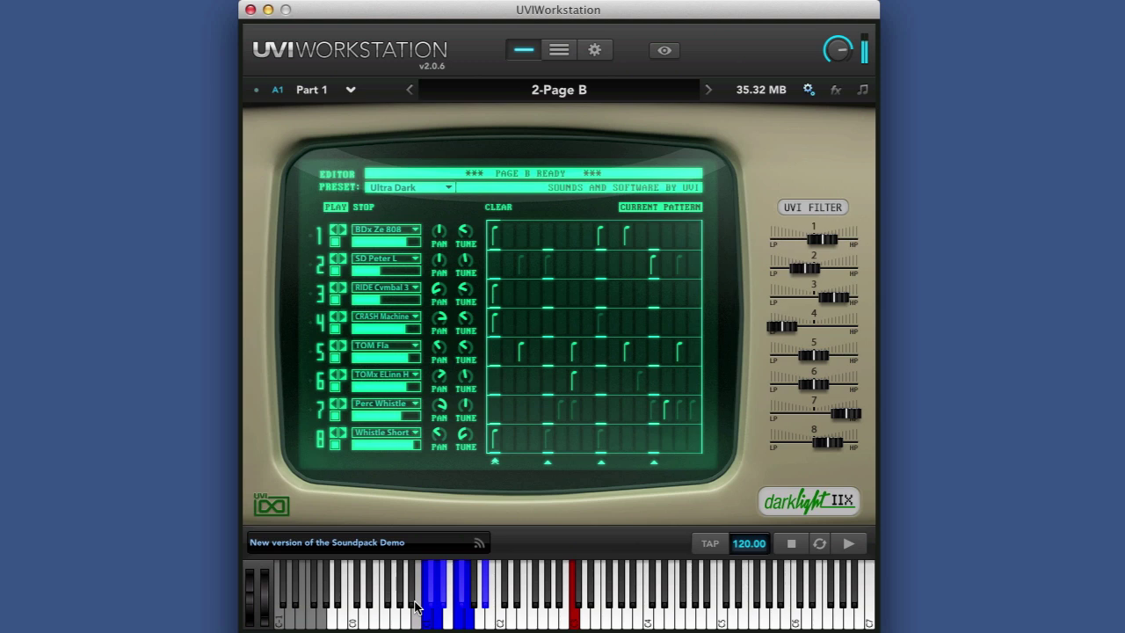
{"action": "left_click", "coordinate": [418, 594]}
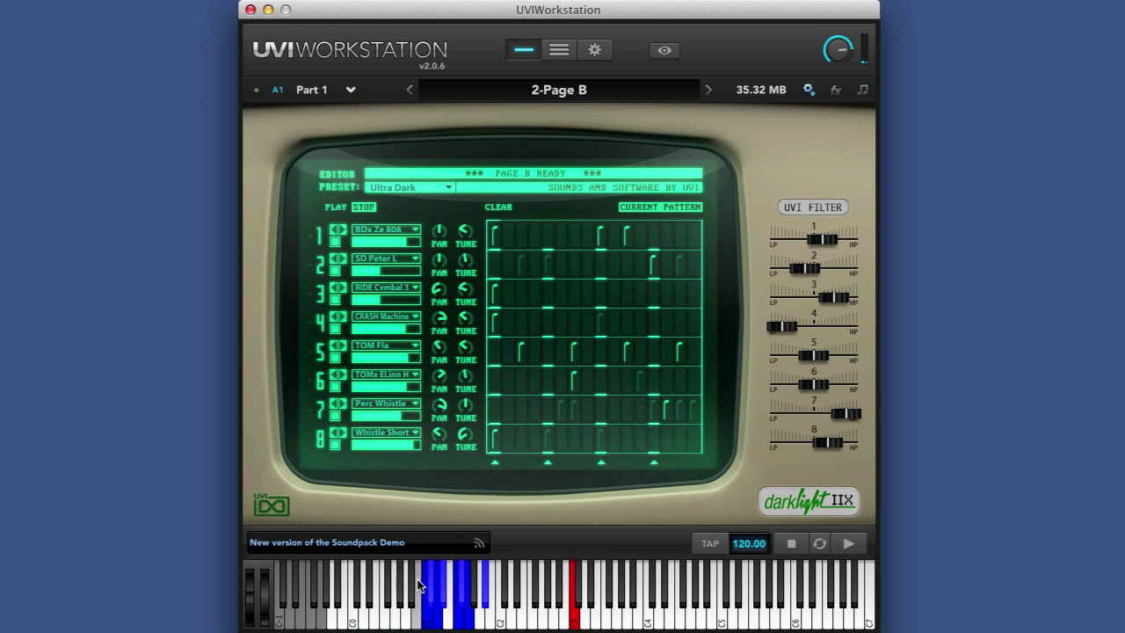
Step: Load the FaiReggeaton drum preset, play its pattern, and stop it
{"action": "left_click", "coordinate": [412, 189]}
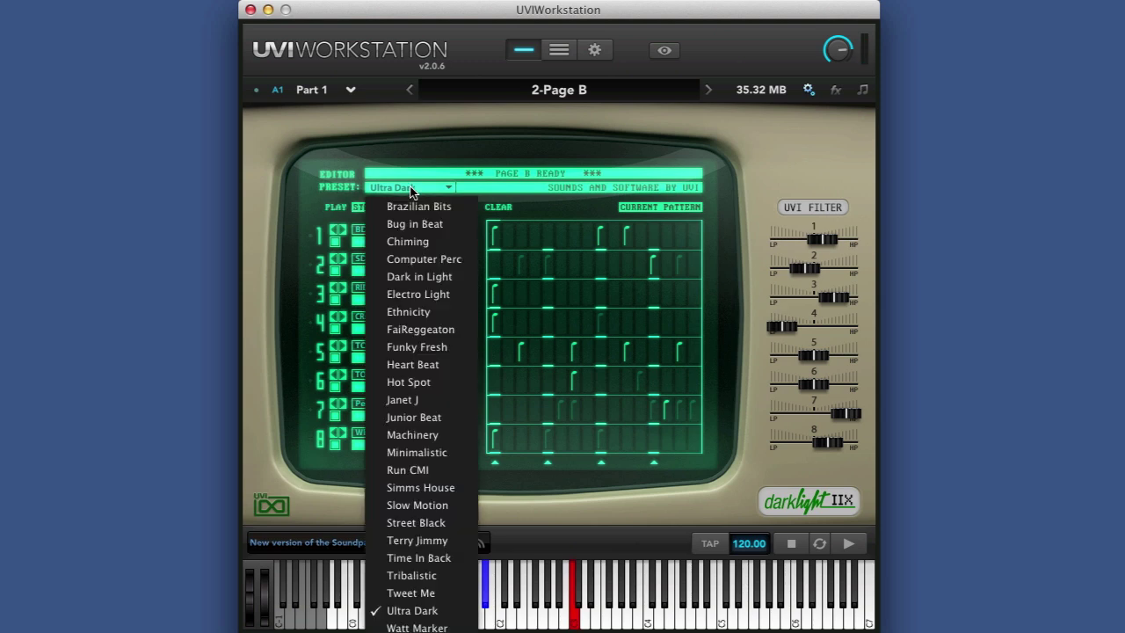
{"action": "left_click", "coordinate": [411, 328]}
{"action": "key", "text": "space"}
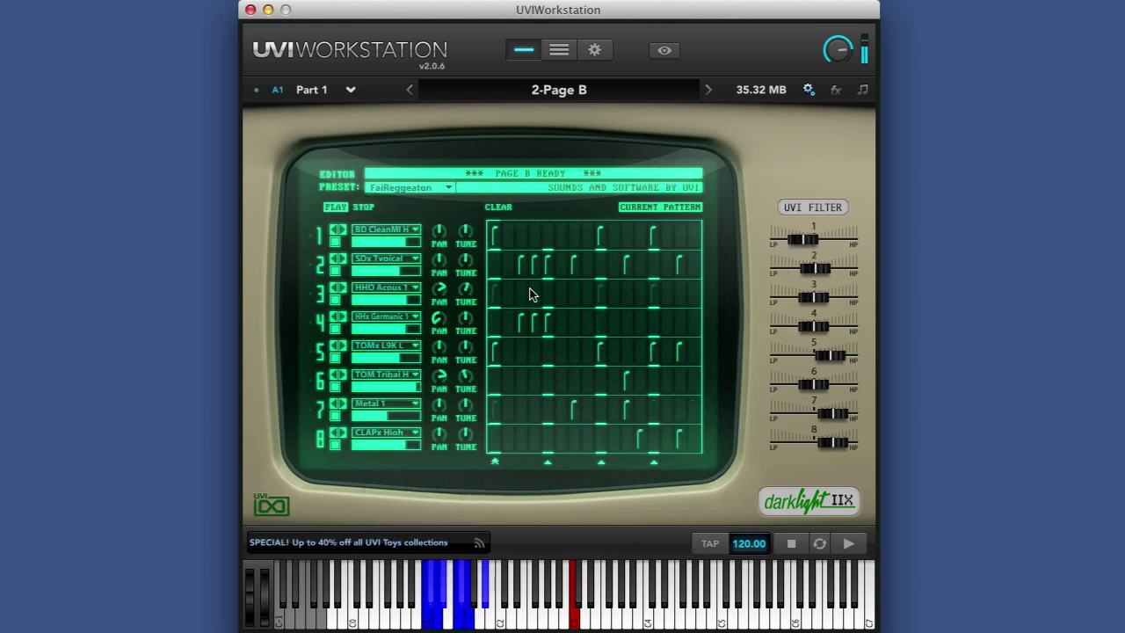
{"action": "key", "text": "space"}
Step: Load the Hot Spot drum preset, play its pattern, and stop it
{"action": "left_click", "coordinate": [409, 188]}
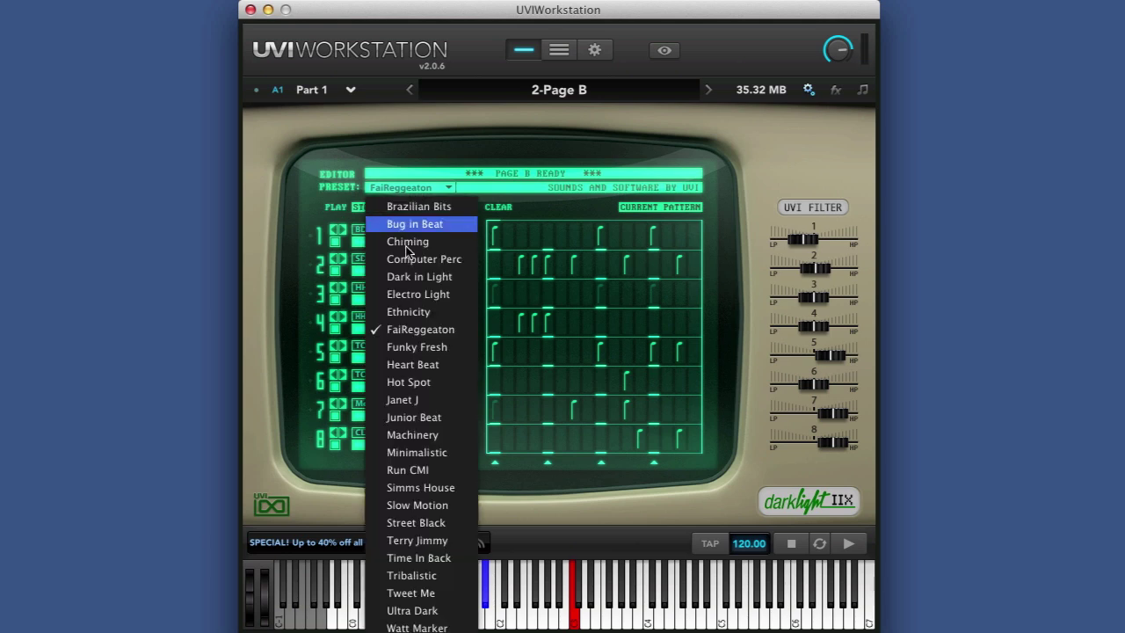
{"action": "left_click", "coordinate": [410, 384]}
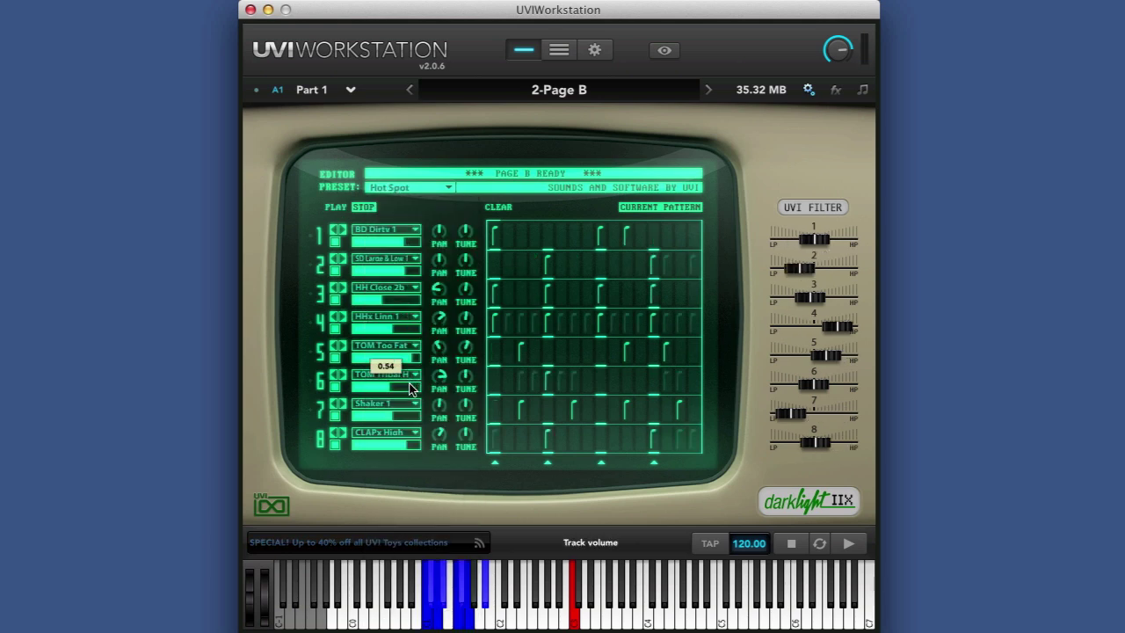
{"action": "key", "text": "space"}
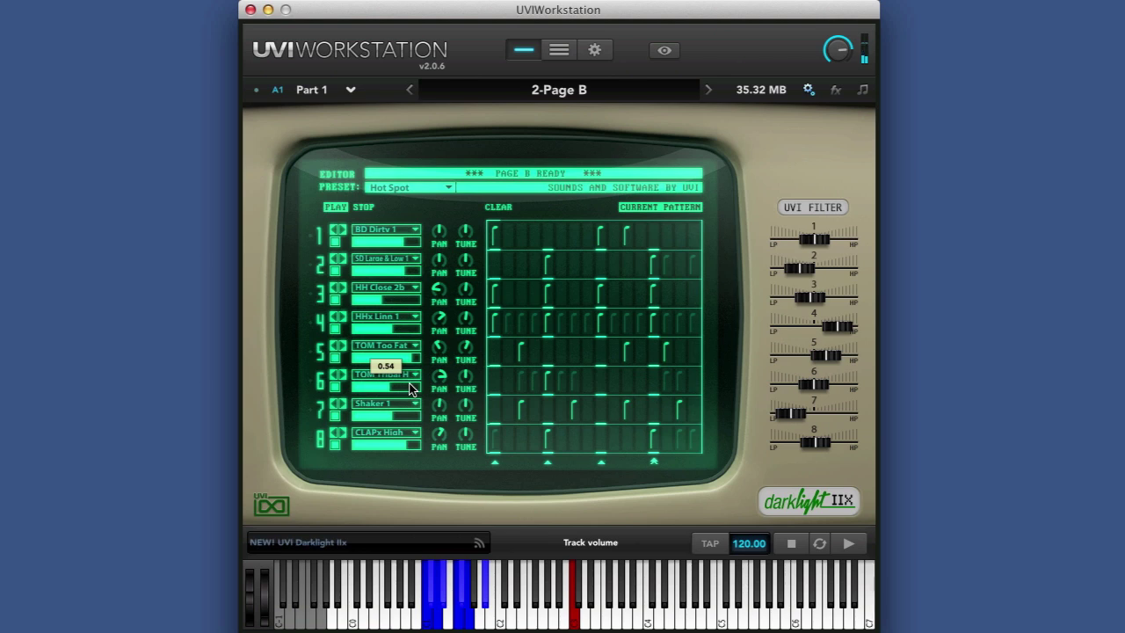
{"action": "key", "text": "space"}
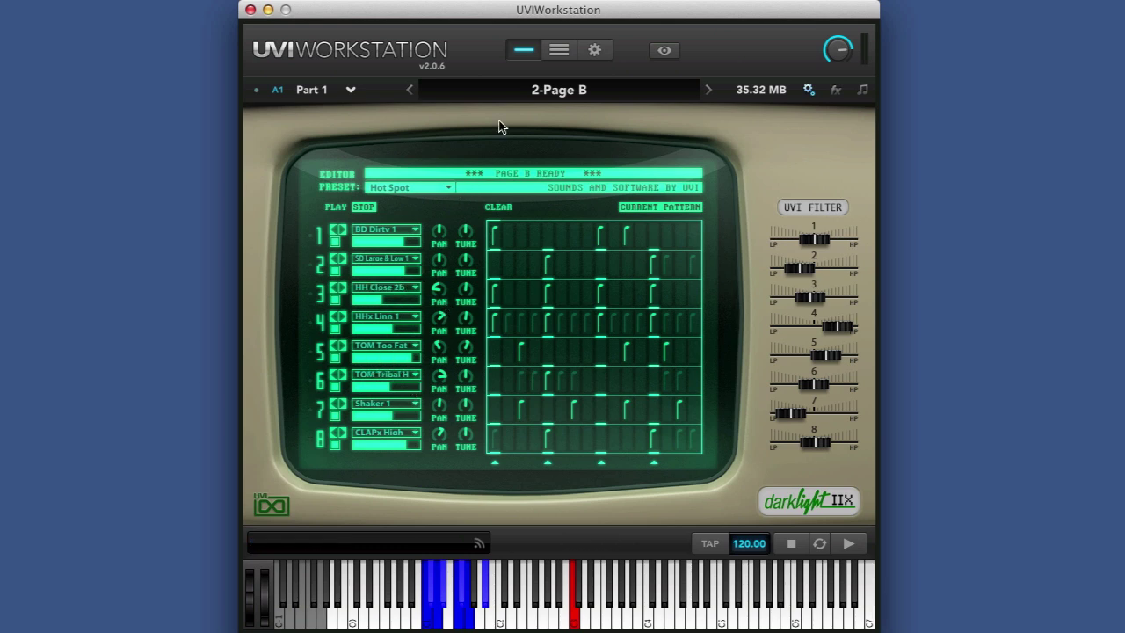
Step: Load the 3-Page U program and choose its Depeche Fashion preset
{"action": "left_click", "coordinate": [543, 95]}
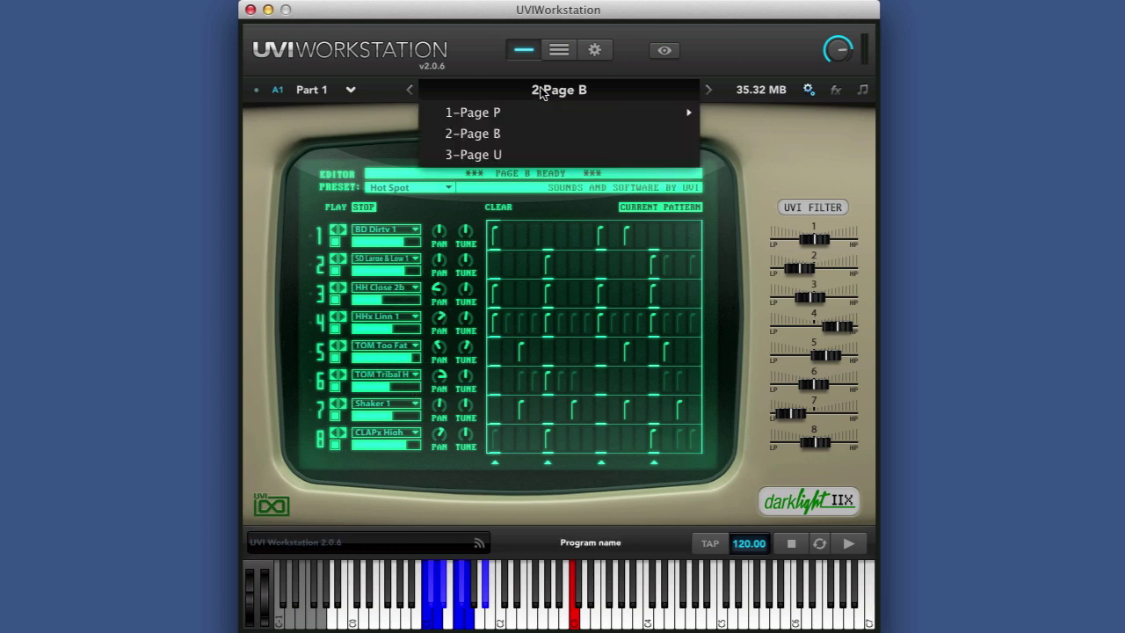
{"action": "left_click", "coordinate": [498, 154]}
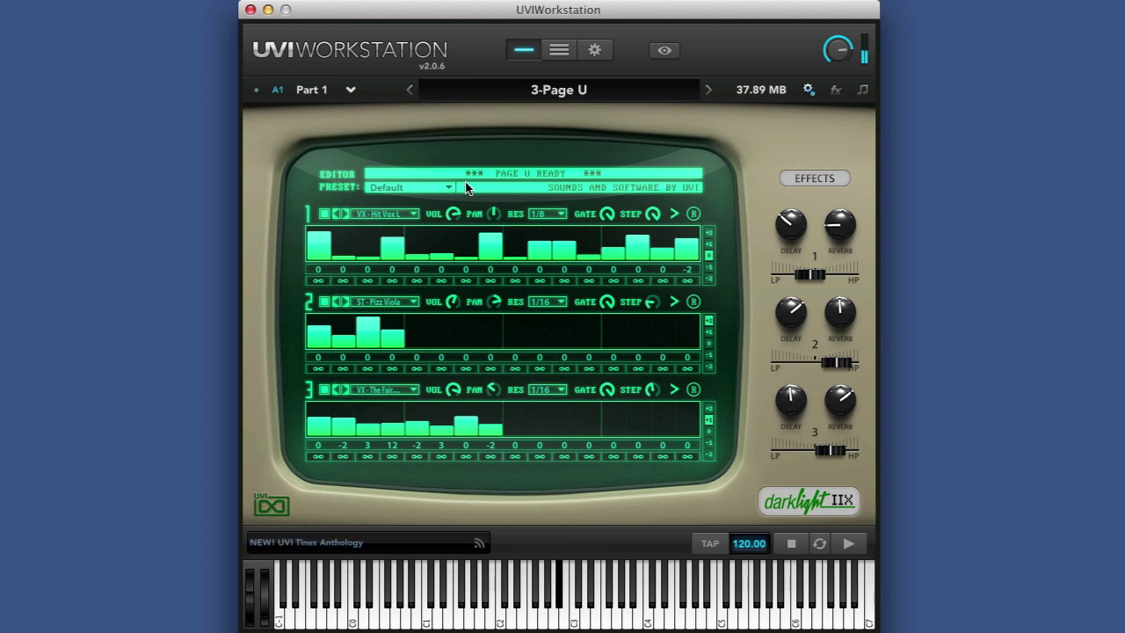
{"action": "left_click", "coordinate": [428, 188]}
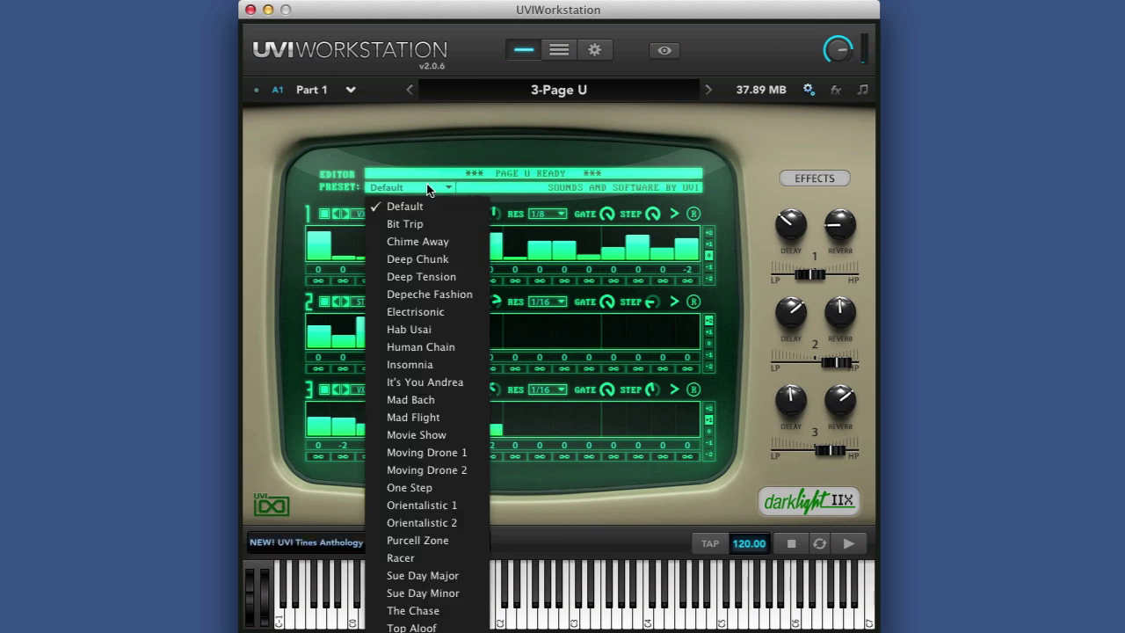
{"action": "left_click", "coordinate": [415, 294]}
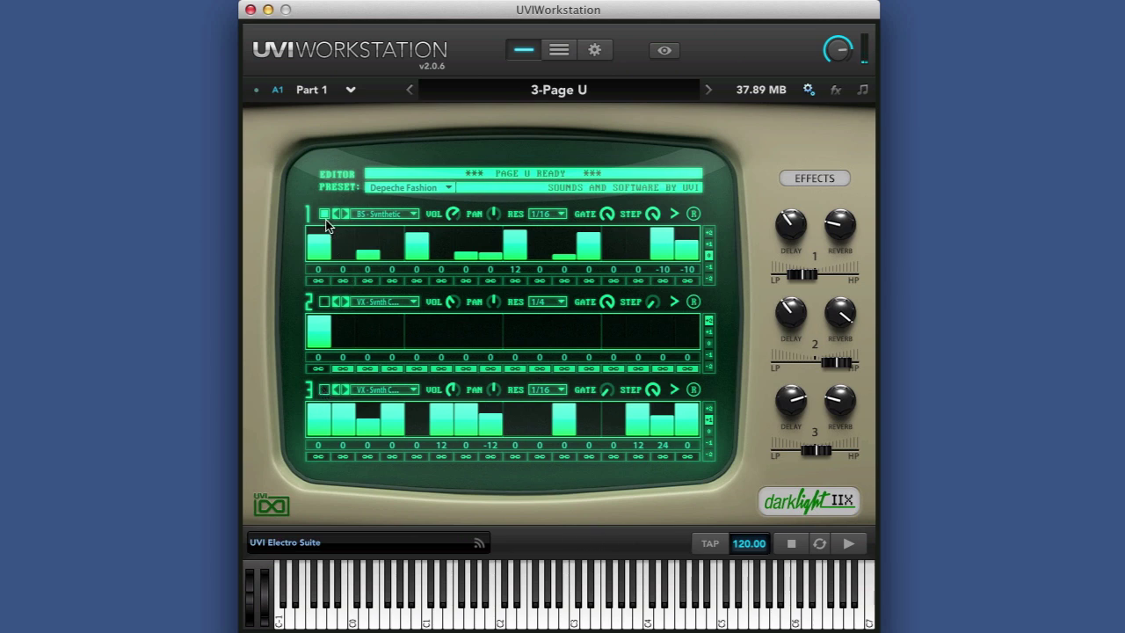
Step: Enable phraser track 2, draw bars on its steps 5 and 8, and turn its step count up to maximum
{"action": "left_click", "coordinate": [324, 303]}
{"action": "left_click", "coordinate": [415, 341]}
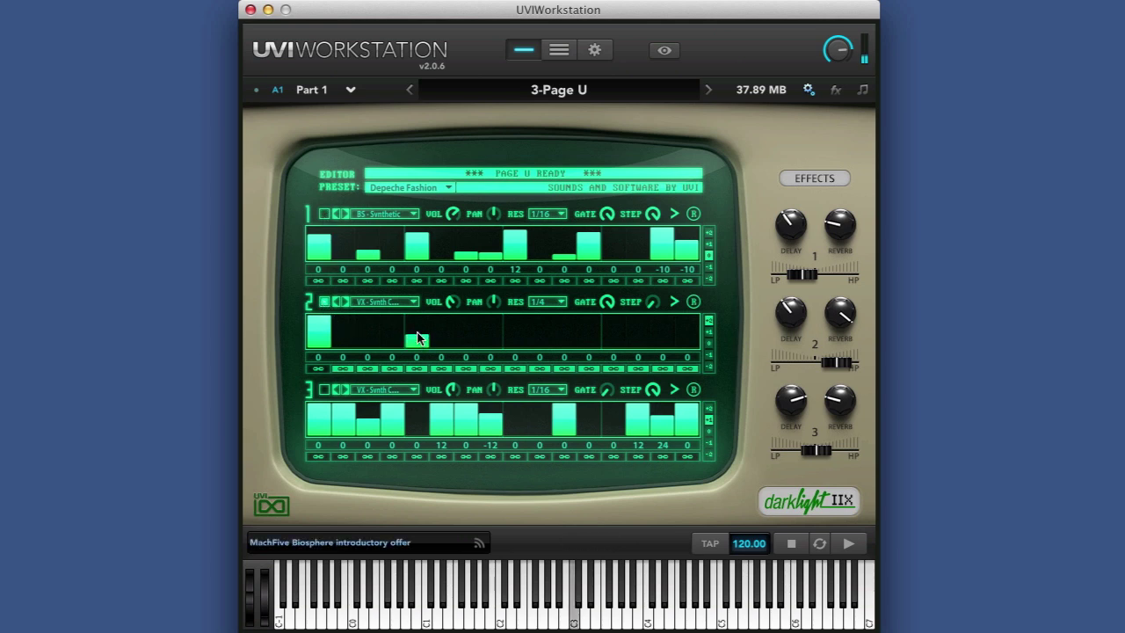
{"action": "left_click_drag", "start_coordinate": [419, 340], "coordinate": [430, 315]}
{"action": "left_click_drag", "start_coordinate": [488, 337], "coordinate": [488, 331]}
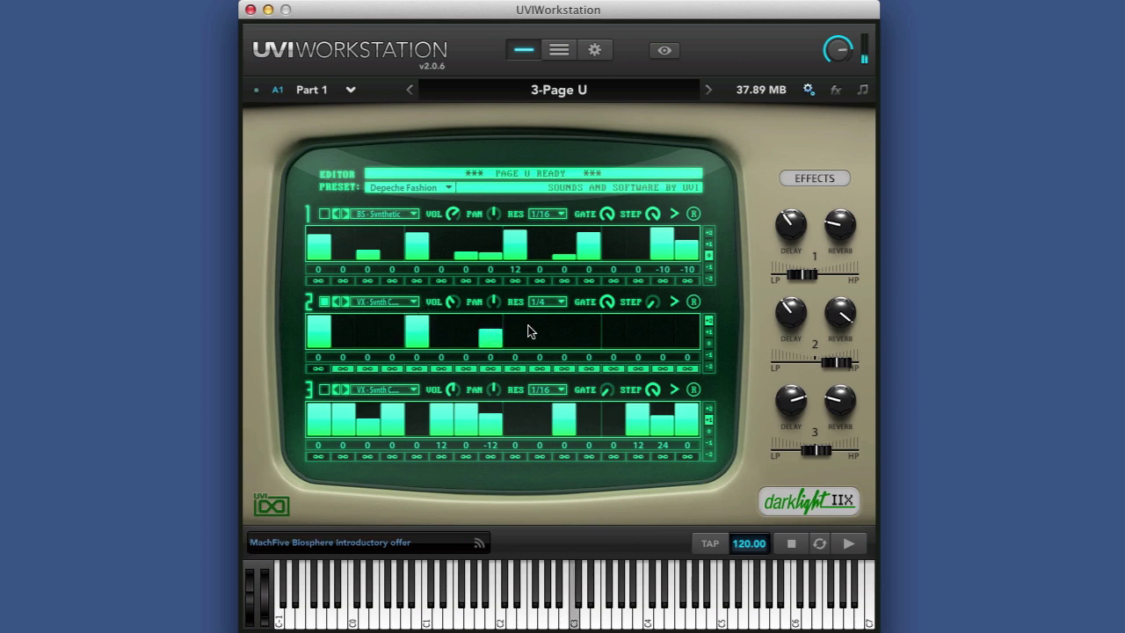
{"action": "left_click_drag", "start_coordinate": [653, 302], "coordinate": [658, 213]}
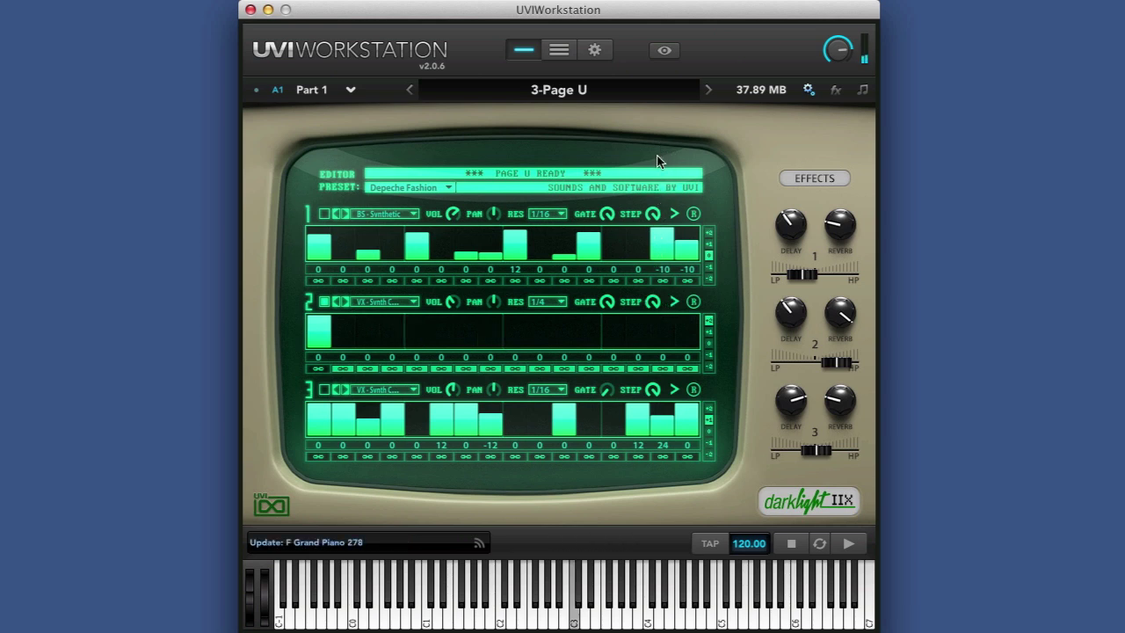
Step: Rework track 2 with bars of medium height on steps 5 and 3, a 1/8 resolution and minimum gate
{"action": "left_click", "coordinate": [417, 341]}
{"action": "left_click_drag", "start_coordinate": [419, 343], "coordinate": [418, 326]}
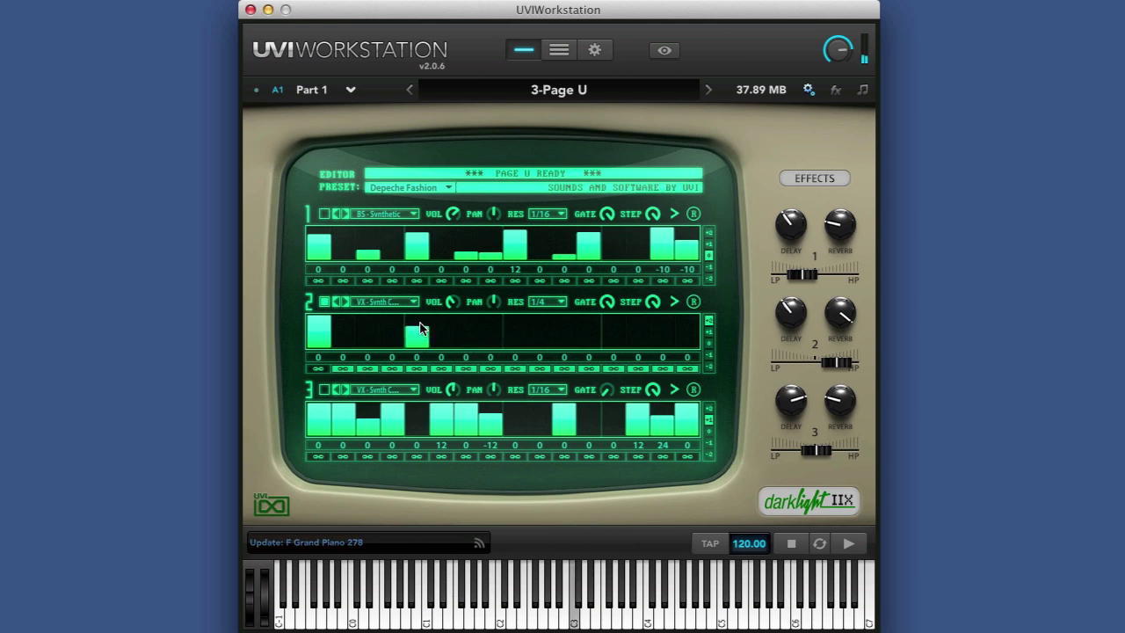
{"action": "left_click", "coordinate": [554, 303]}
{"action": "left_click", "coordinate": [554, 376]}
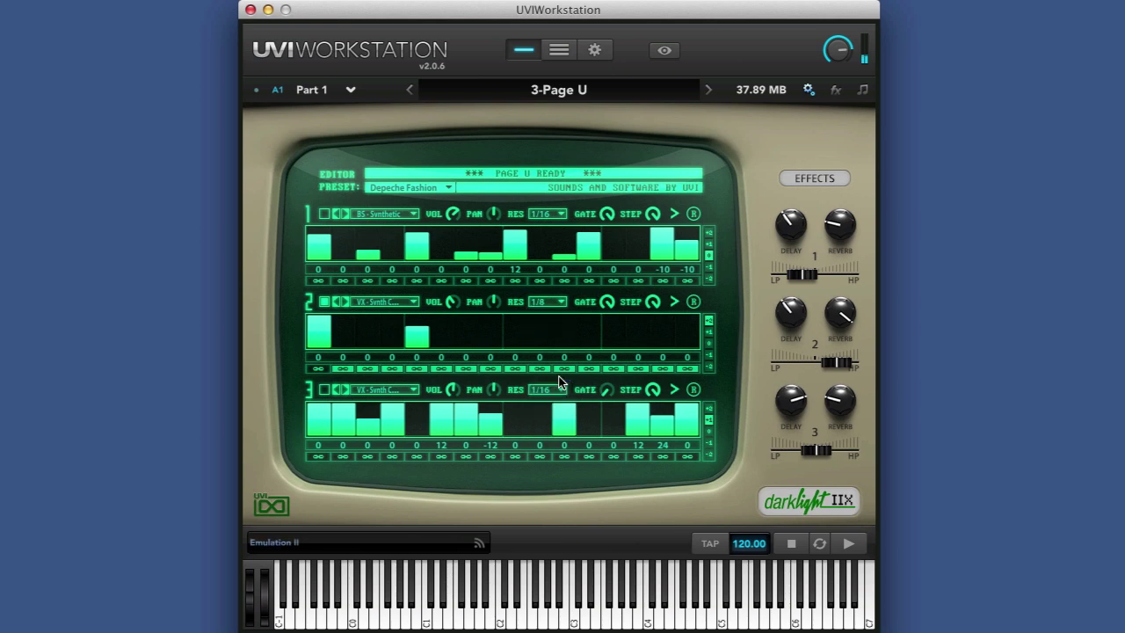
{"action": "left_click_drag", "start_coordinate": [369, 336], "coordinate": [367, 327]}
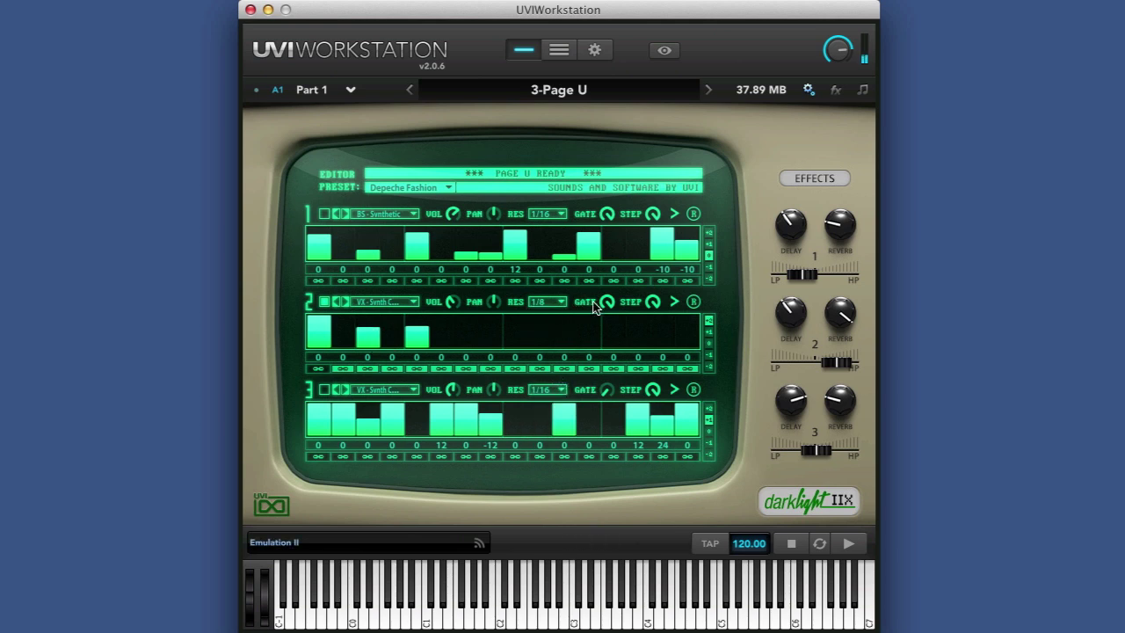
{"action": "left_click_drag", "start_coordinate": [595, 304], "coordinate": [614, 590]}
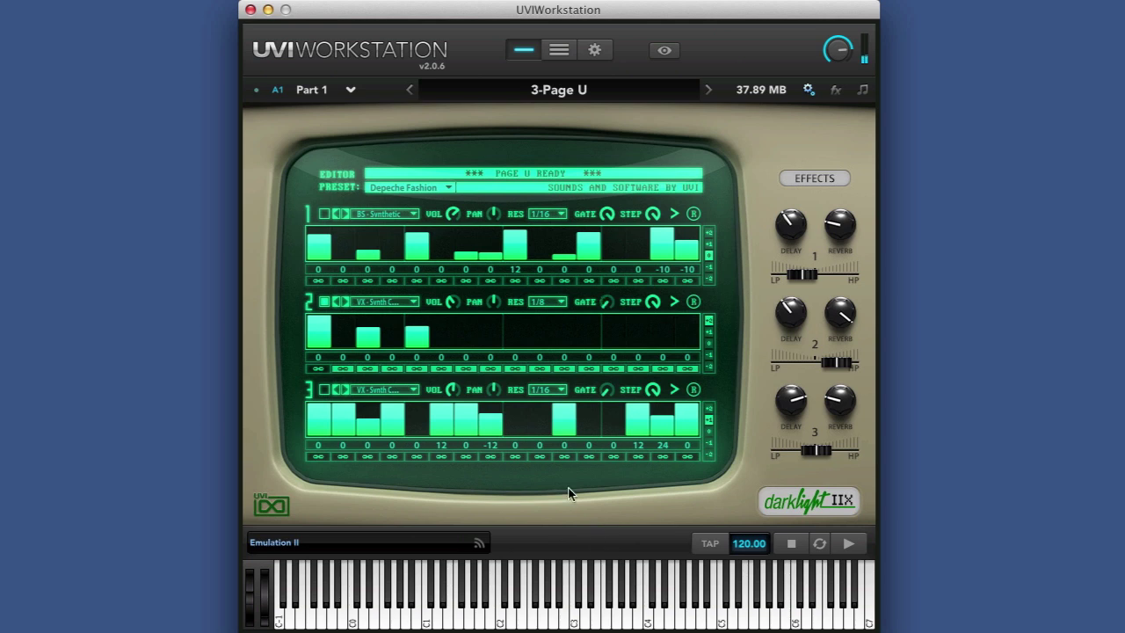
Step: Change track 2's sound to ST - Pizz Cello, raise its step 5 bar, and draw bars on steps 7 and 8
{"action": "left_click", "coordinate": [387, 304]}
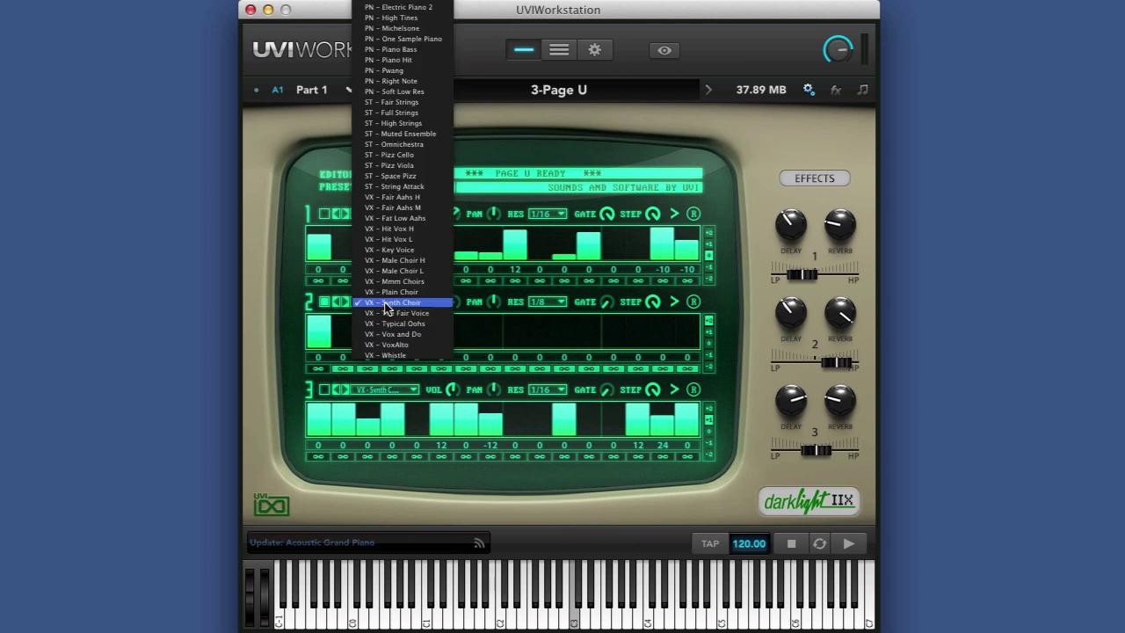
{"action": "left_click", "coordinate": [413, 156]}
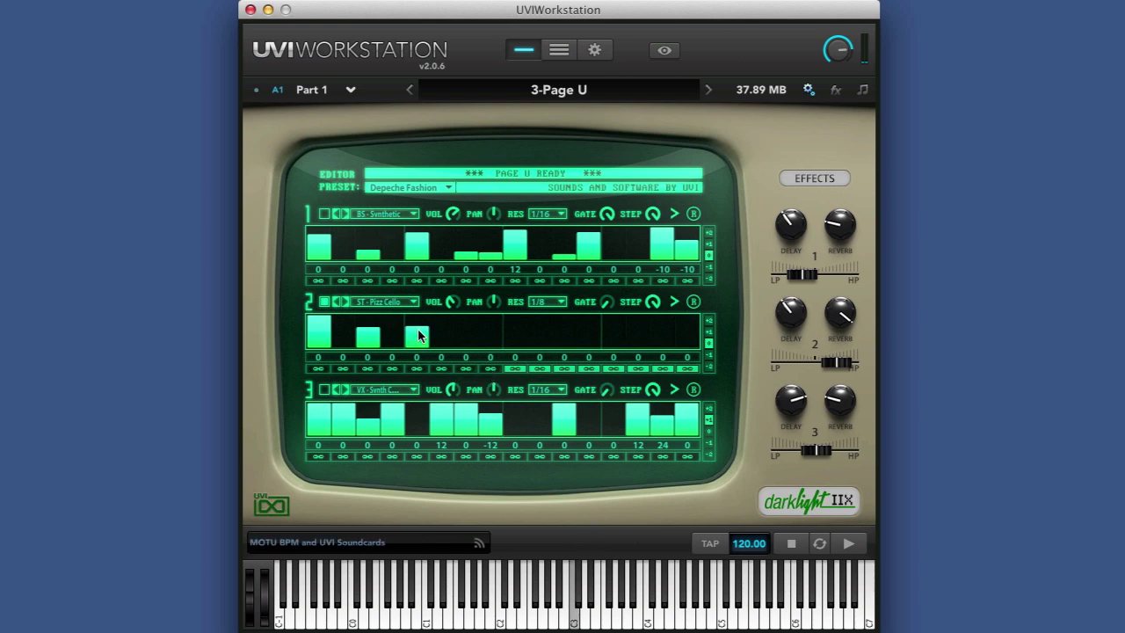
{"action": "left_click_drag", "start_coordinate": [419, 330], "coordinate": [499, 324]}
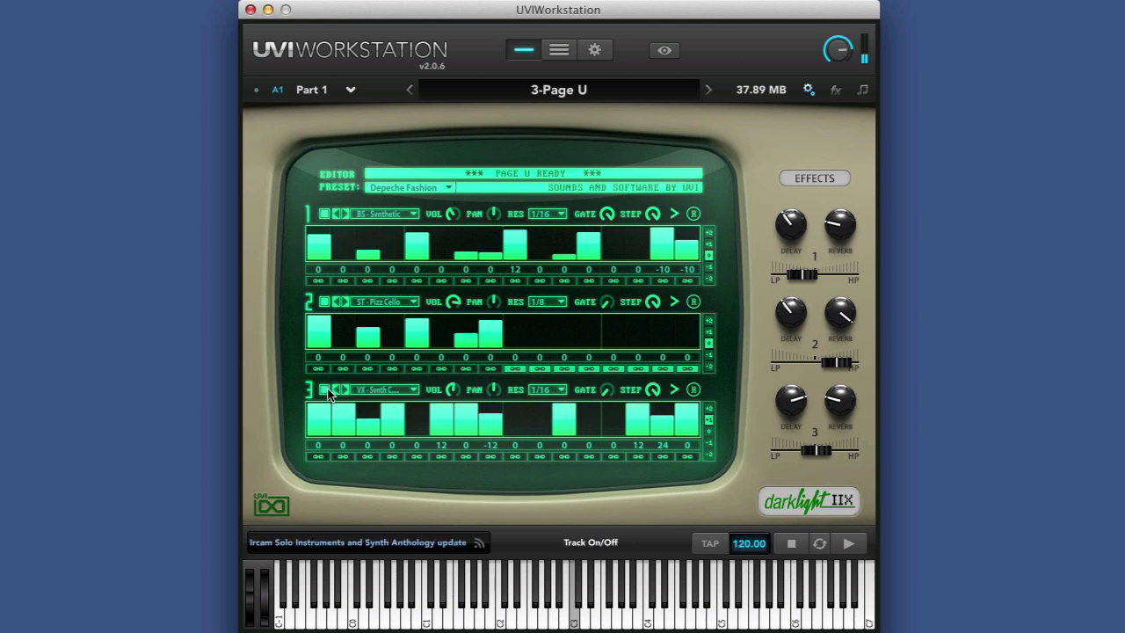
Step: Set track 2's resolution to 1/16 and turn off track 3
{"action": "left_click", "coordinate": [560, 302]}
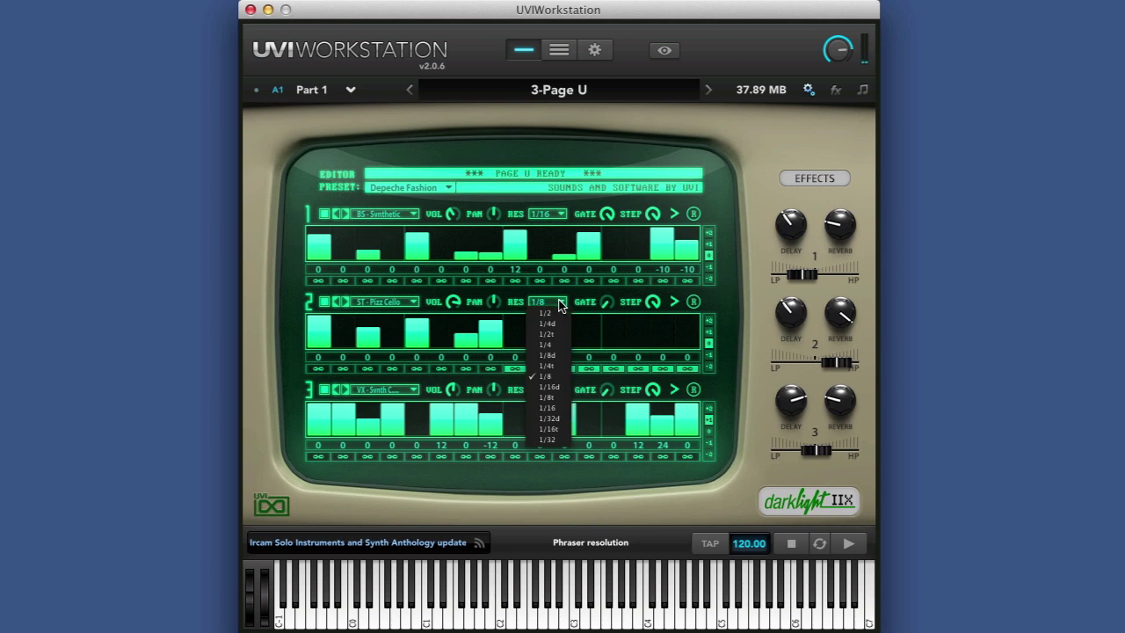
{"action": "left_click", "coordinate": [557, 406]}
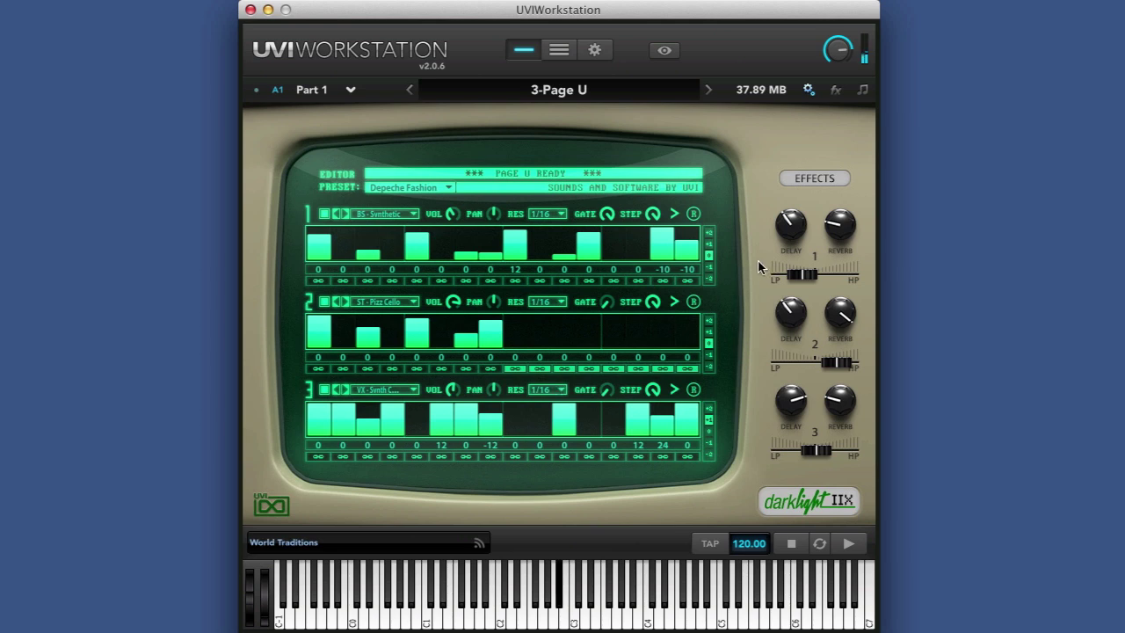
{"action": "left_click", "coordinate": [324, 390]}
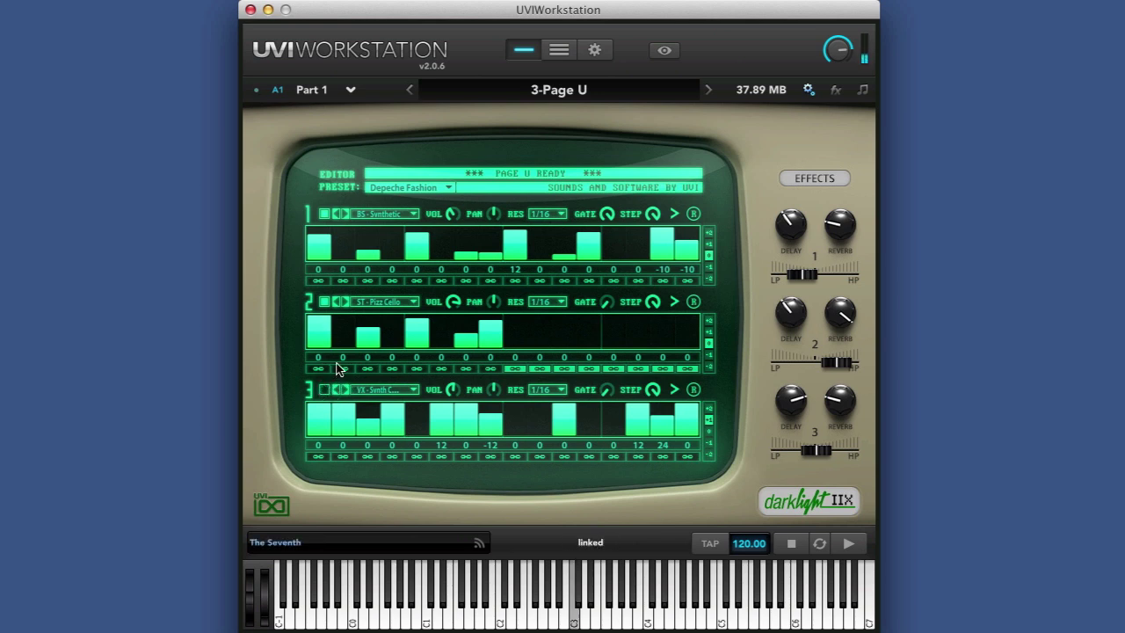
Step: Raise phraser track 2's octave setting to +2
{"action": "left_click", "coordinate": [709, 331]}
{"action": "left_click", "coordinate": [708, 321]}
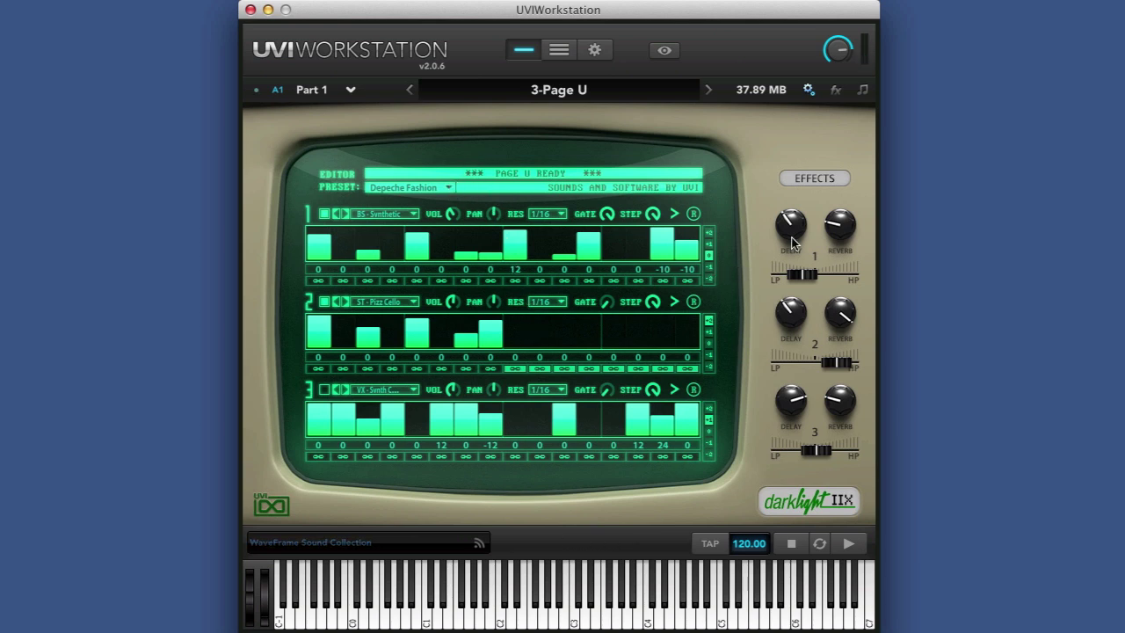
Step: Load the Chime Away phraser preset and change track 1's sound to ML - Fair Vibe
{"action": "left_click", "coordinate": [410, 188]}
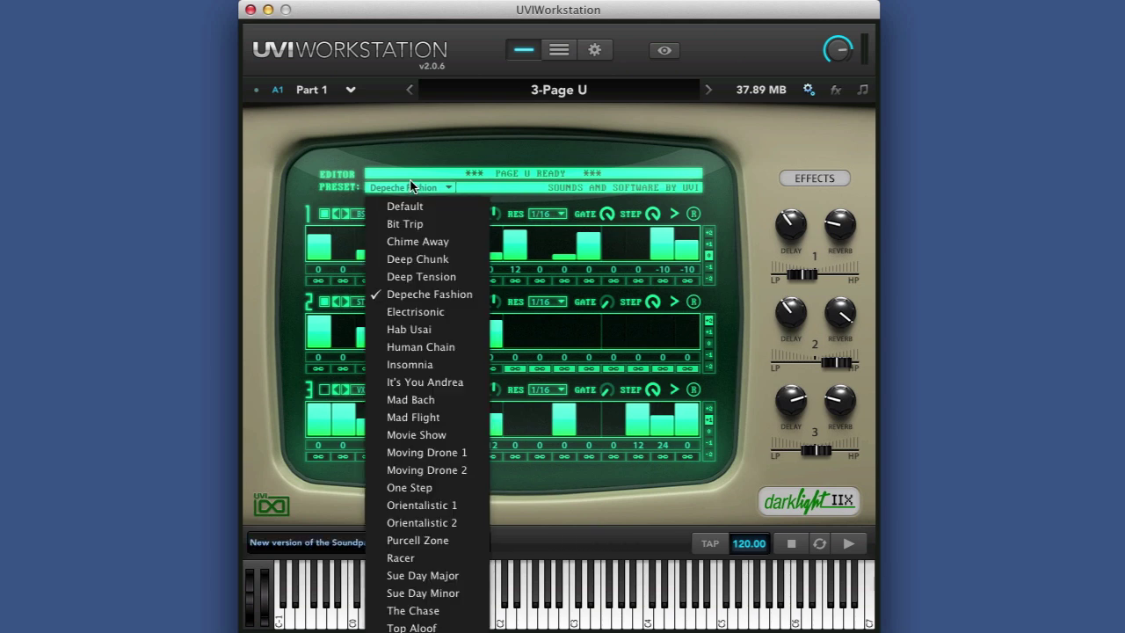
{"action": "left_click", "coordinate": [409, 241]}
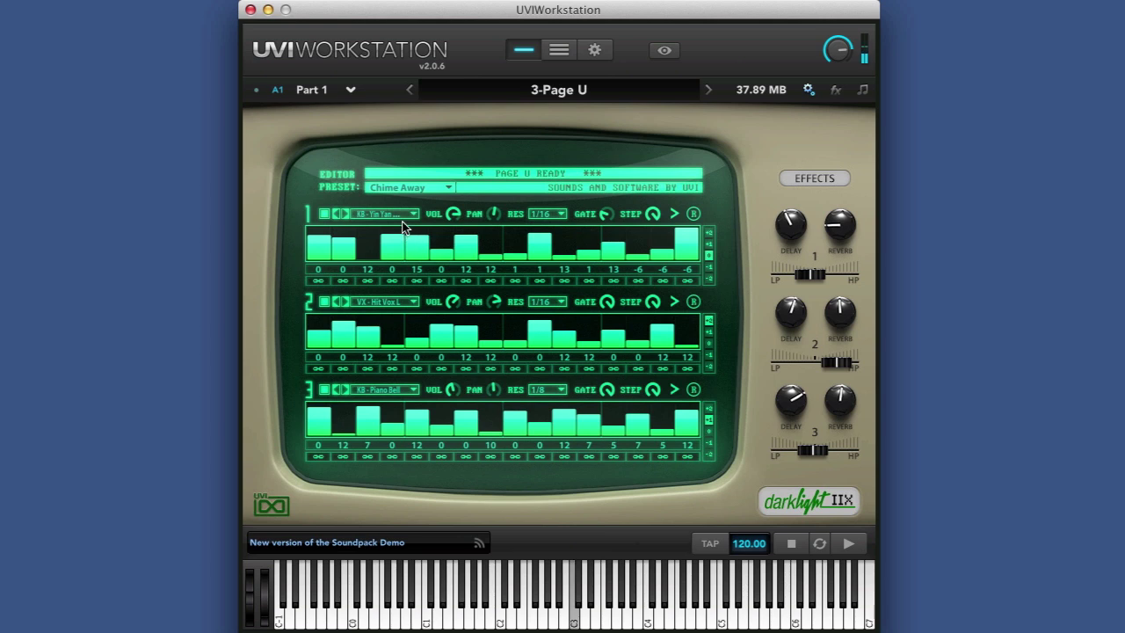
{"action": "left_click", "coordinate": [407, 216]}
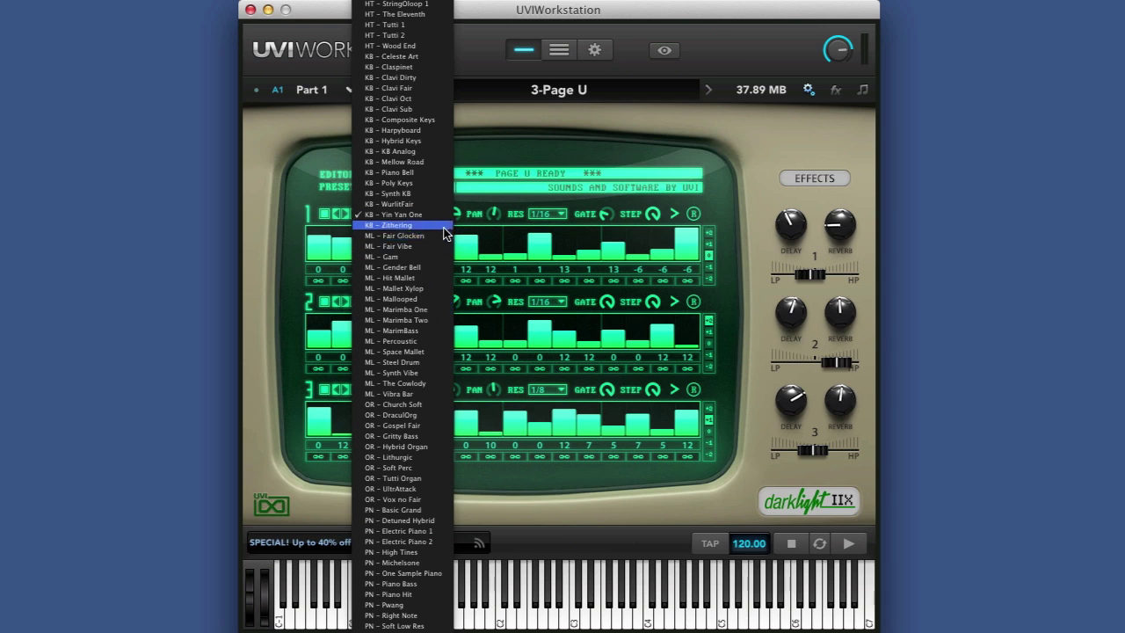
{"action": "left_click", "coordinate": [420, 247]}
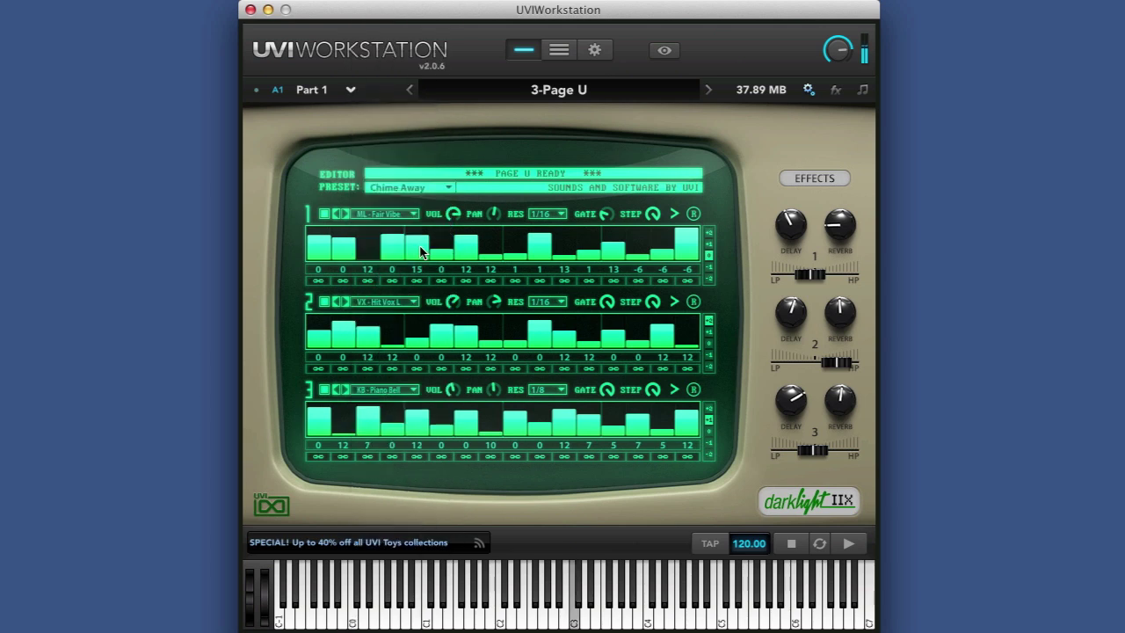
Step: Load the Human Chain phraser preset
{"action": "left_click", "coordinate": [422, 188]}
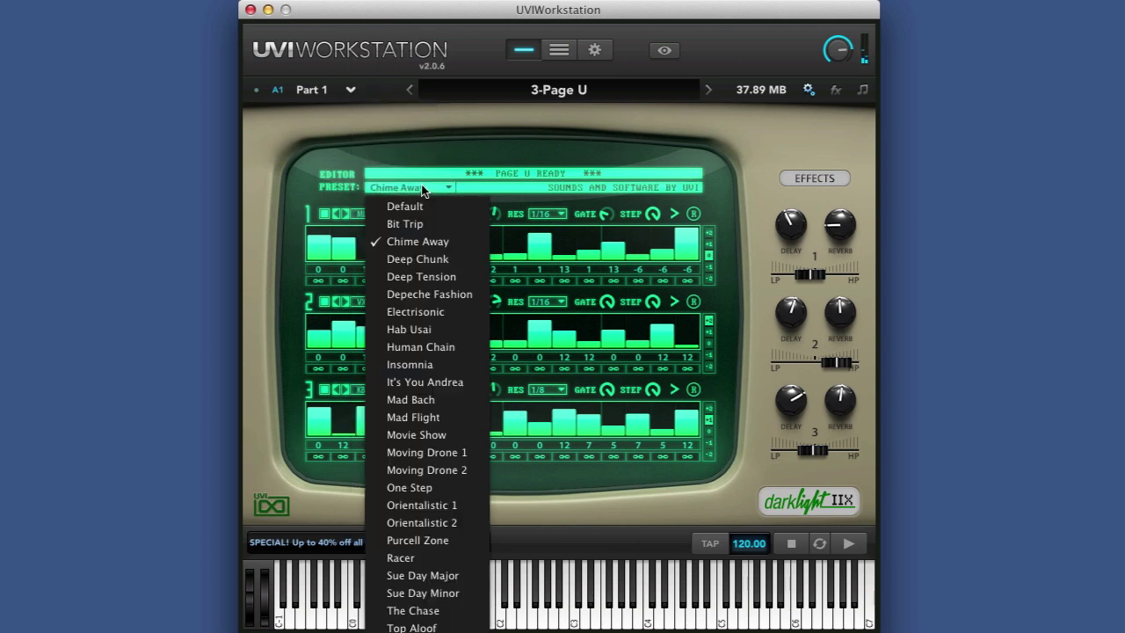
{"action": "left_click", "coordinate": [418, 350]}
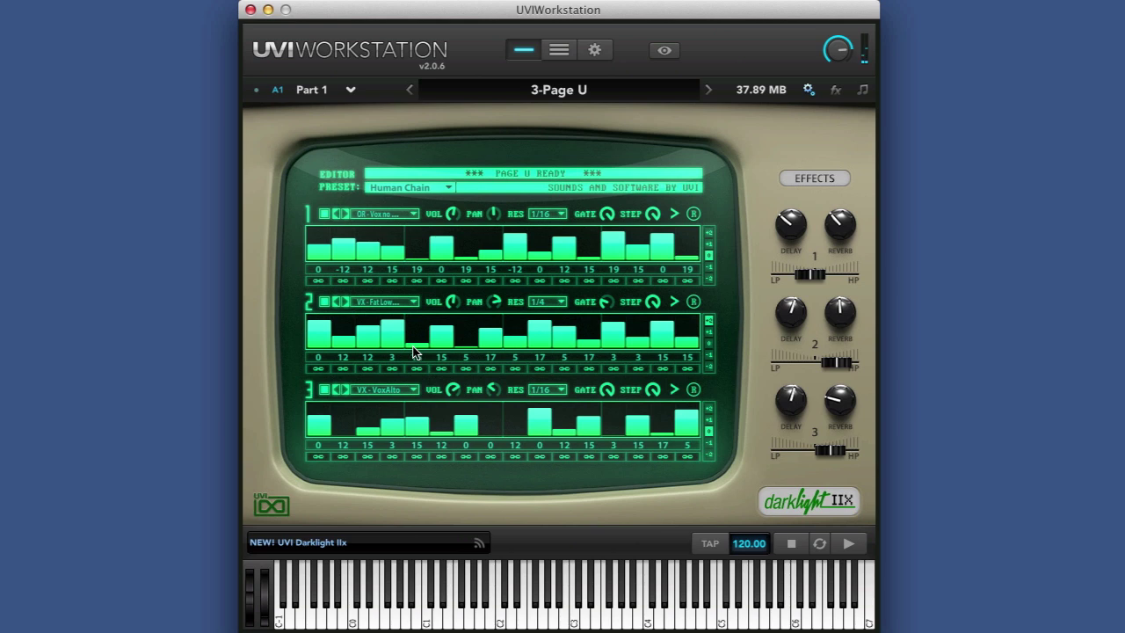
Step: Load 2-Page B from the DarkLight IIx soundbank into the empty second part of the multi
{"action": "left_click", "coordinate": [557, 55]}
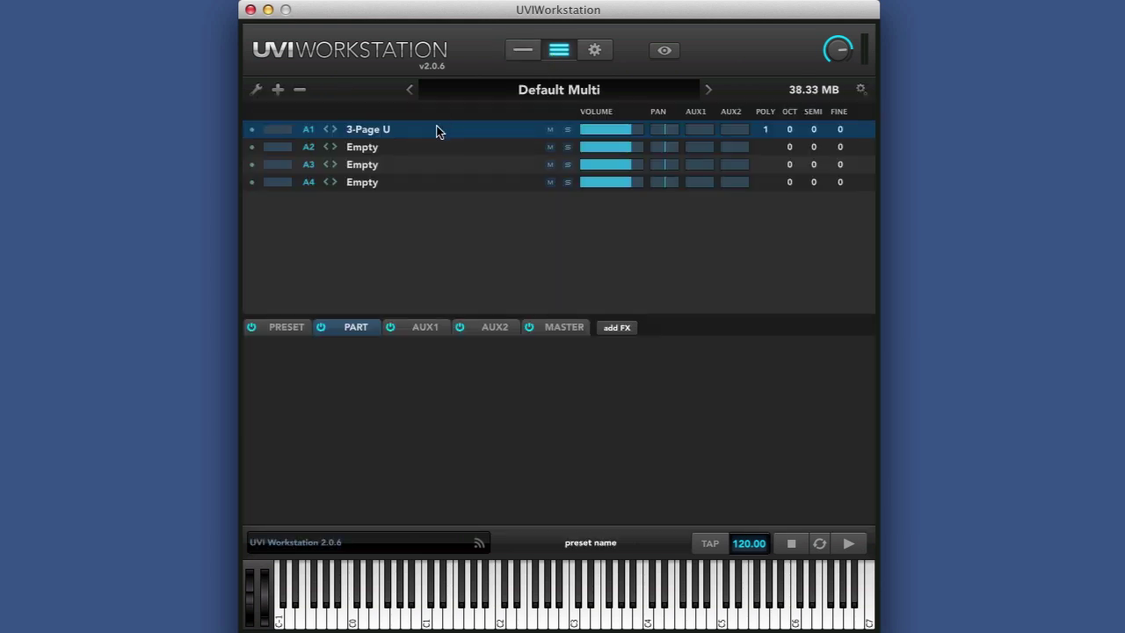
{"action": "left_click", "coordinate": [369, 149]}
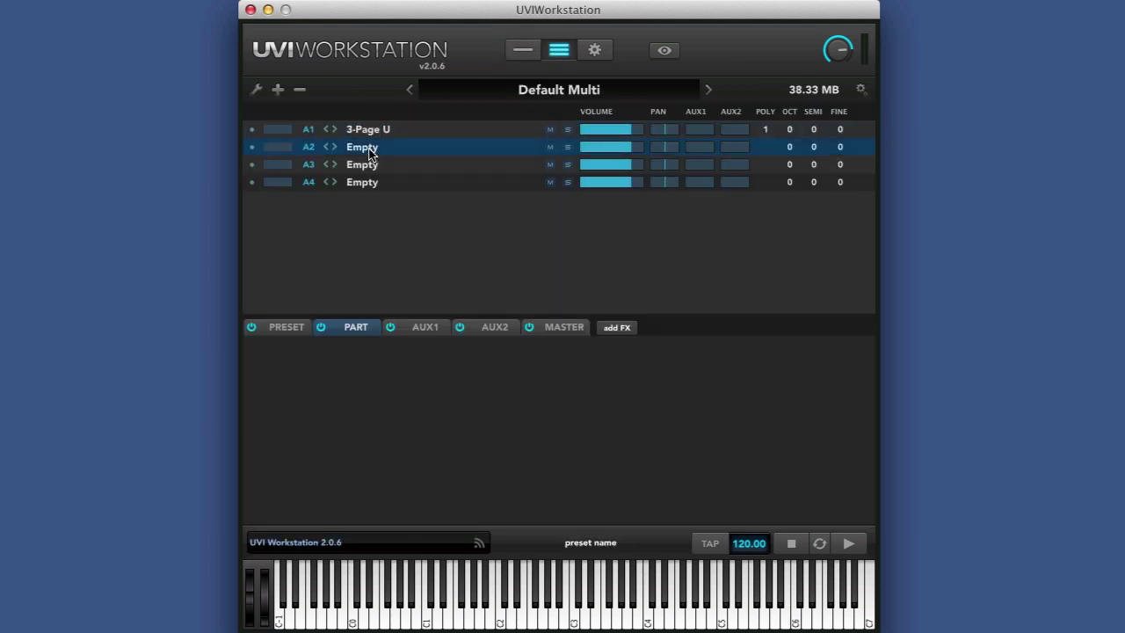
{"action": "double_click", "coordinate": [369, 150]}
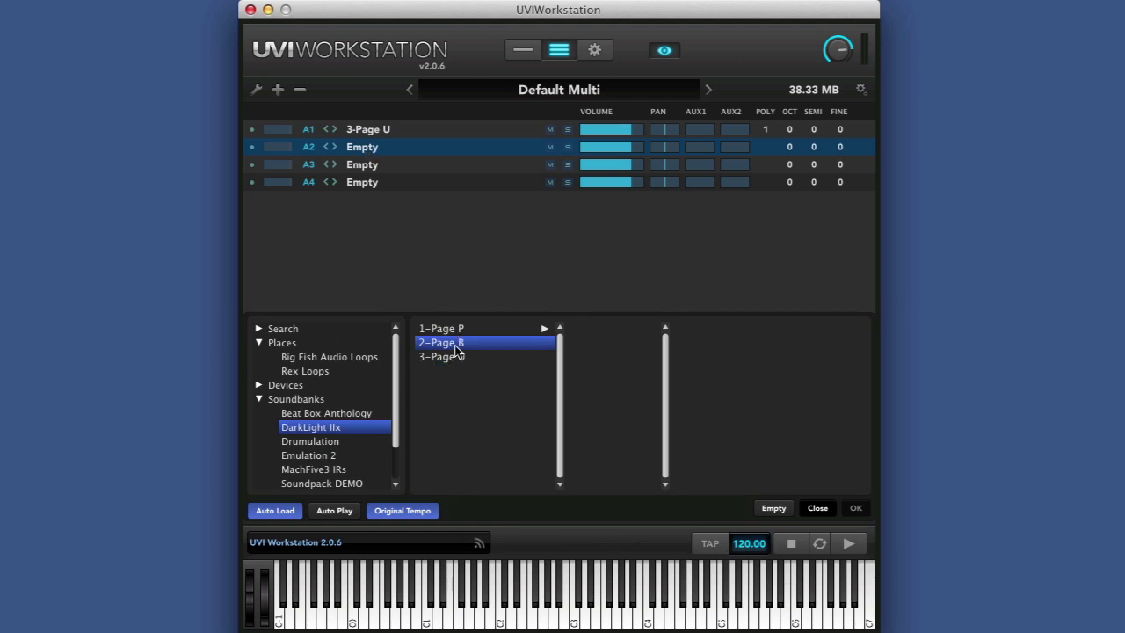
{"action": "left_click", "coordinate": [456, 343]}
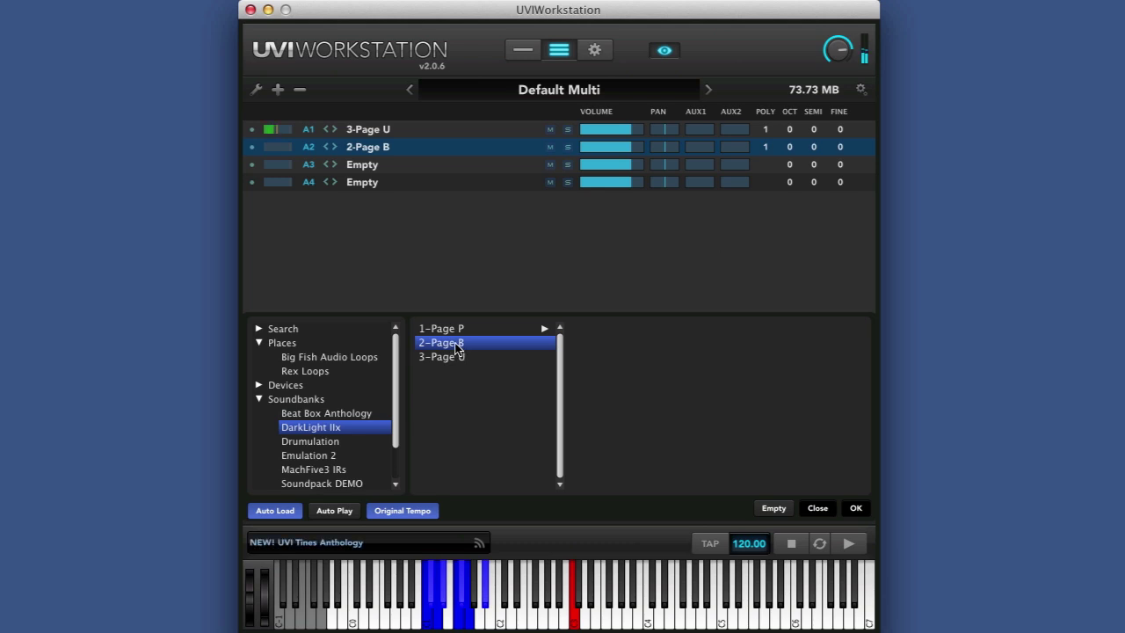
Step: Set the 2-Page B part's MIDI channel to A1 and show its drum editor
{"action": "left_click", "coordinate": [309, 146]}
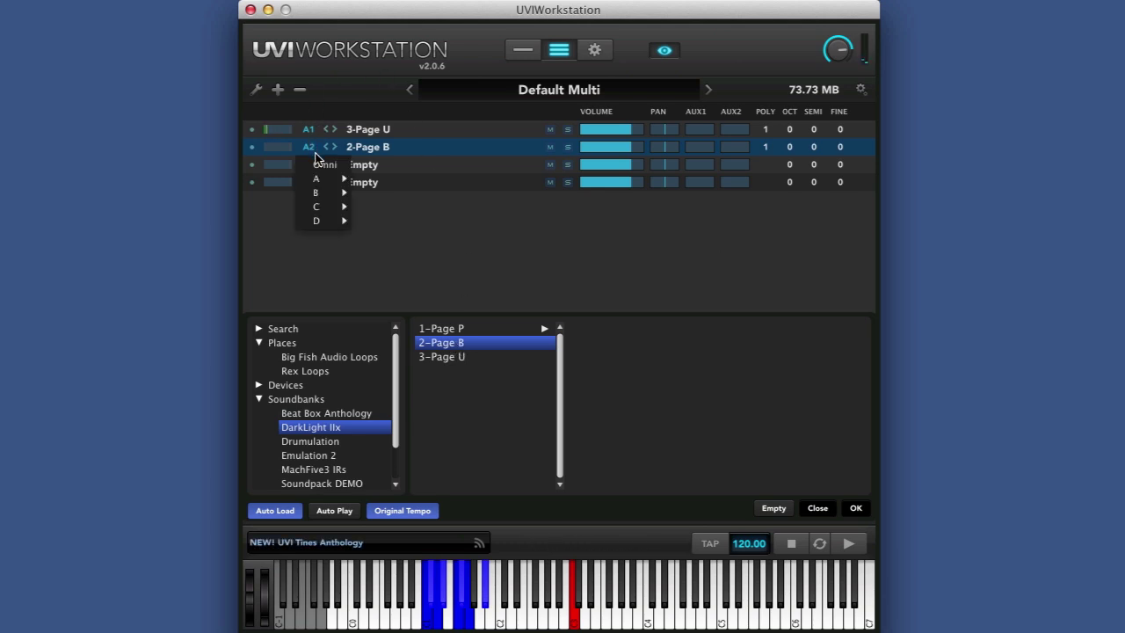
{"action": "left_click", "coordinate": [370, 180]}
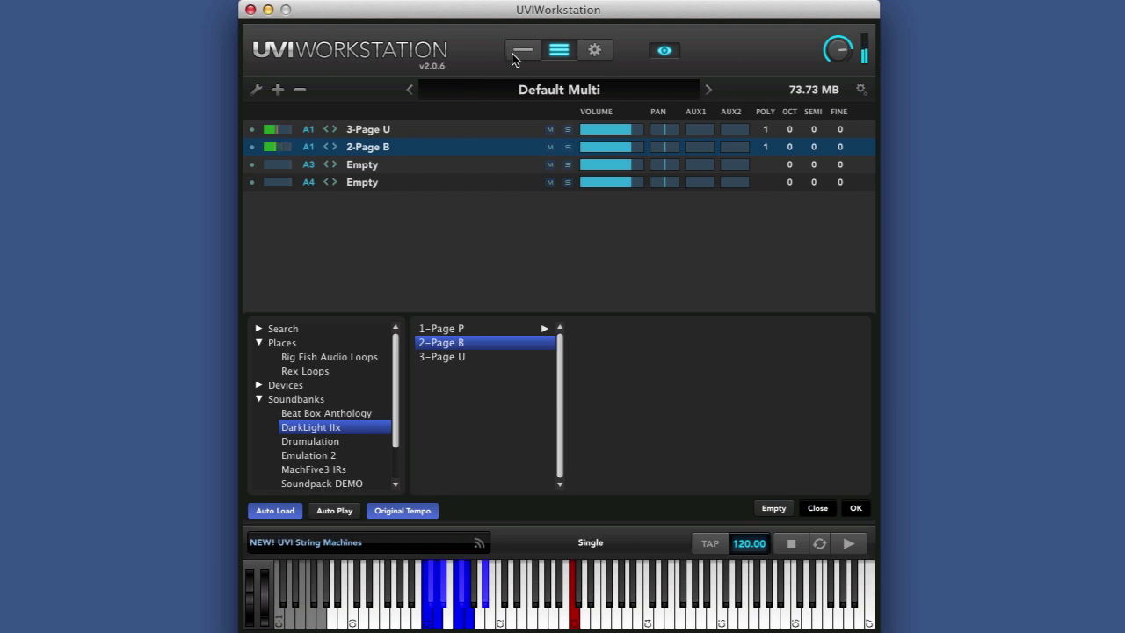
{"action": "left_click", "coordinate": [818, 509]}
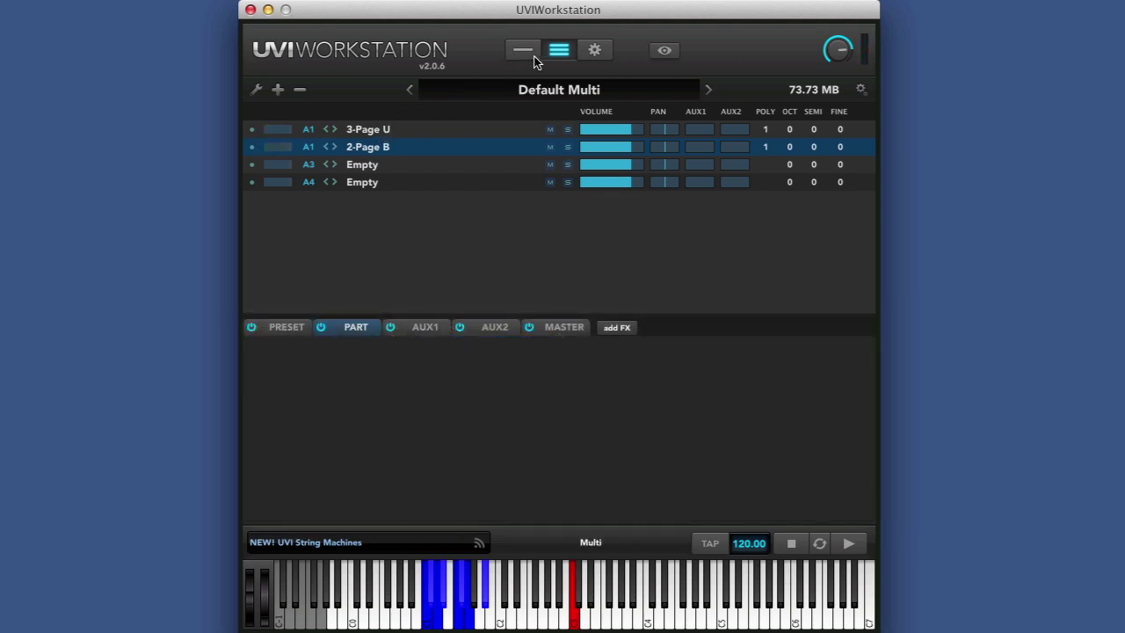
{"action": "left_click", "coordinate": [524, 58]}
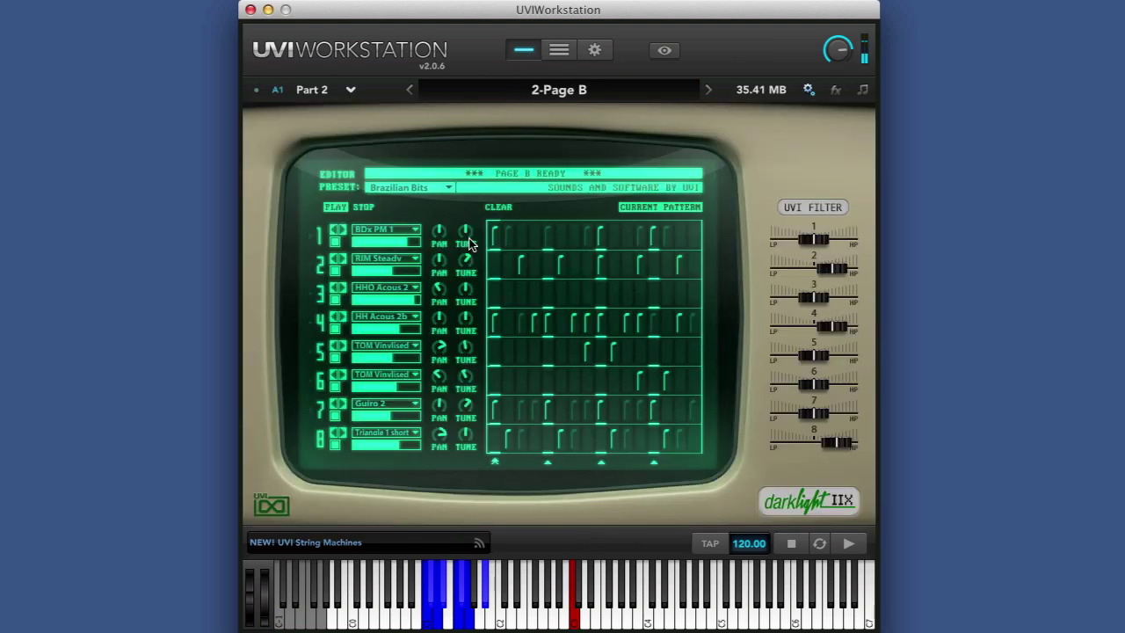
Step: Load the Computer Perc drum preset and start and stop its pattern to audition it with the phraser
{"action": "left_click", "coordinate": [438, 188]}
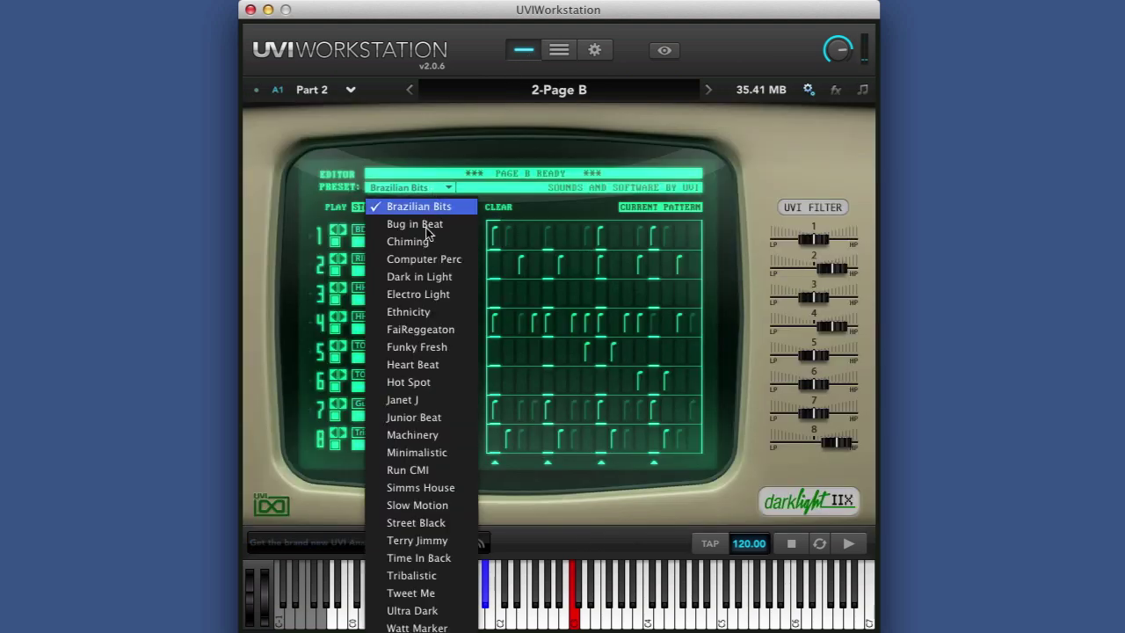
{"action": "left_click", "coordinate": [437, 259]}
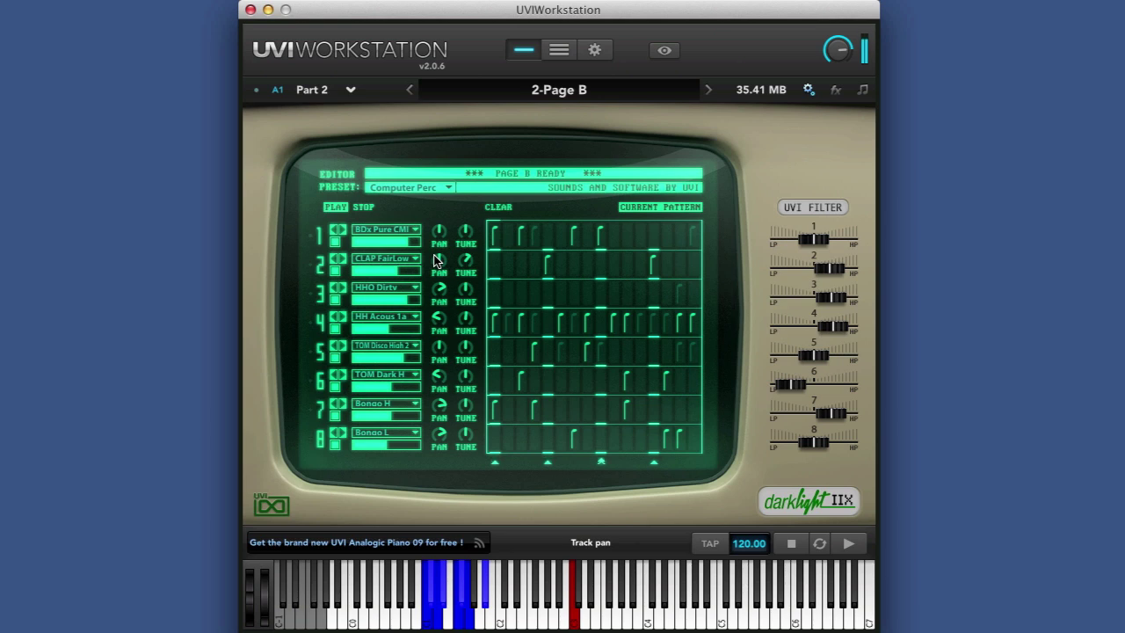
{"action": "key", "text": "space"}
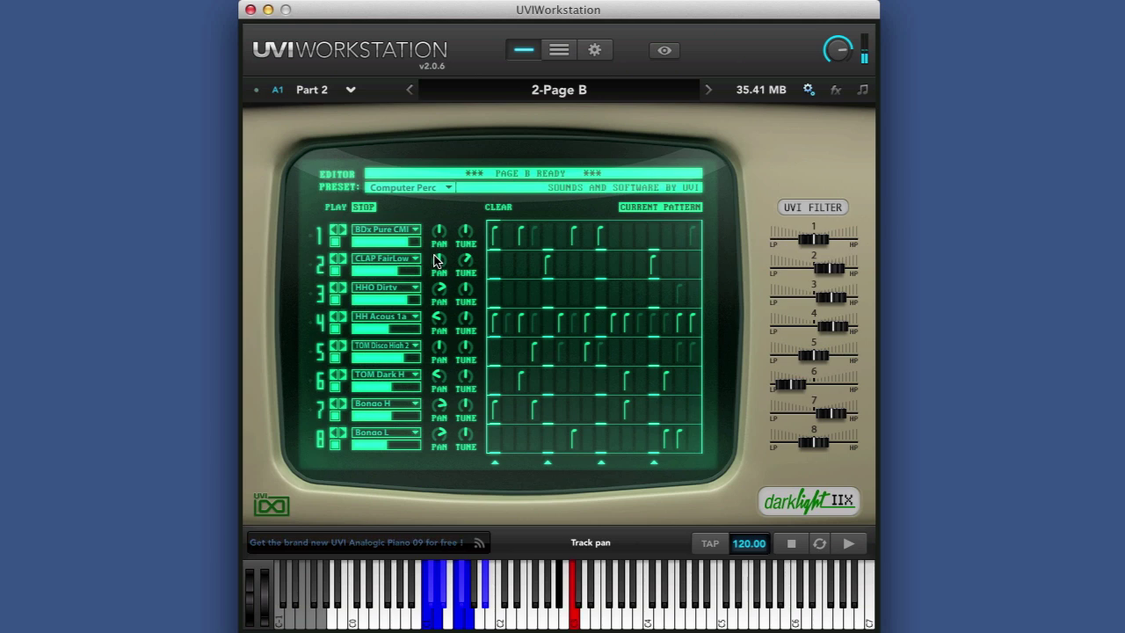
{"action": "key", "text": "space"}
{"action": "key", "text": "space"}
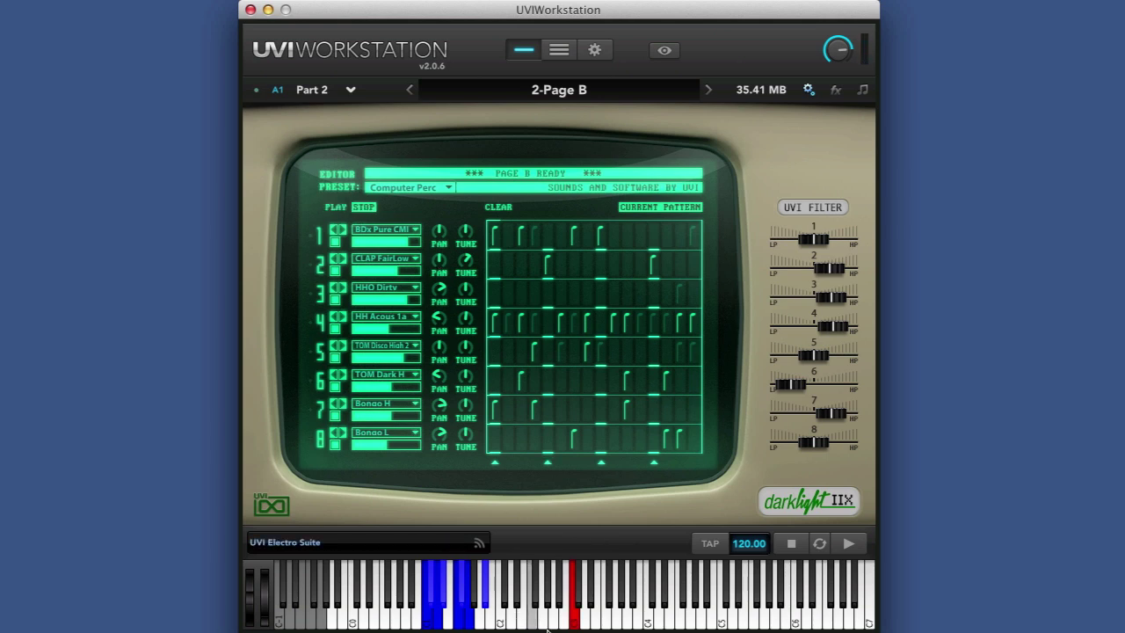
{"action": "left_click", "coordinate": [574, 620]}
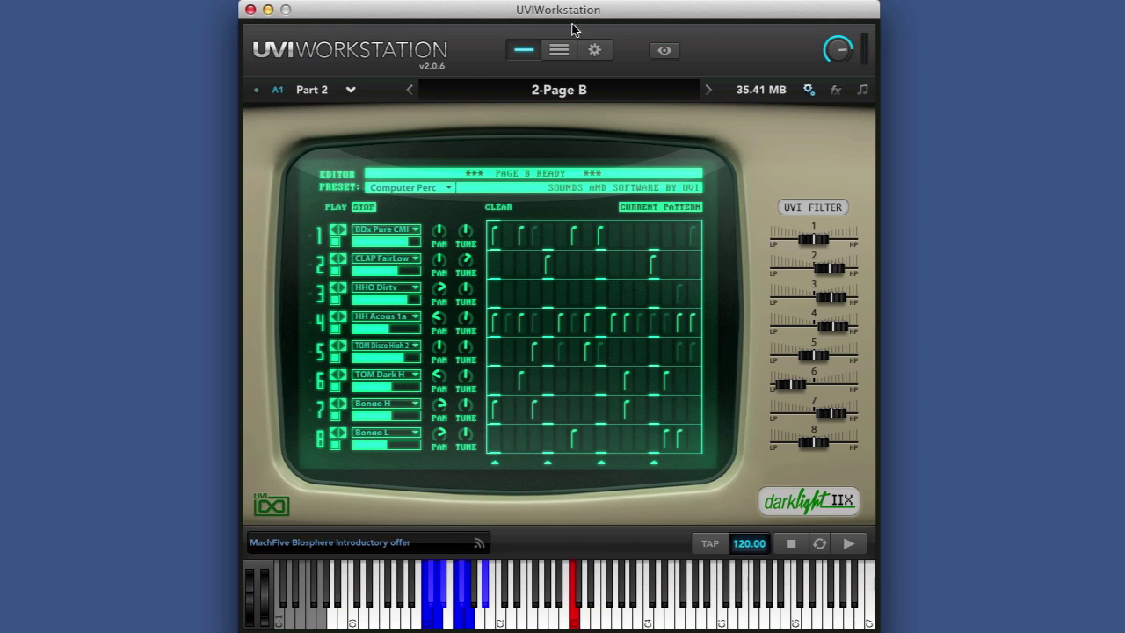
Step: Load Fair Strings from the Page P Strings category into the empty third part of the multi
{"action": "left_click", "coordinate": [559, 50]}
{"action": "left_click", "coordinate": [369, 166]}
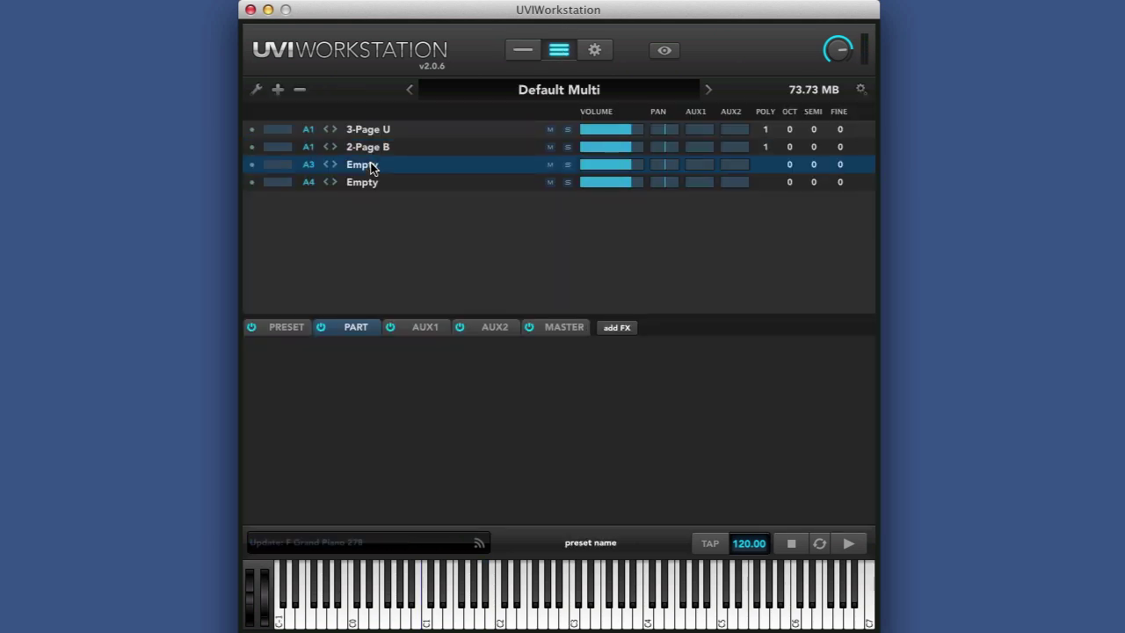
{"action": "left_click", "coordinate": [470, 328]}
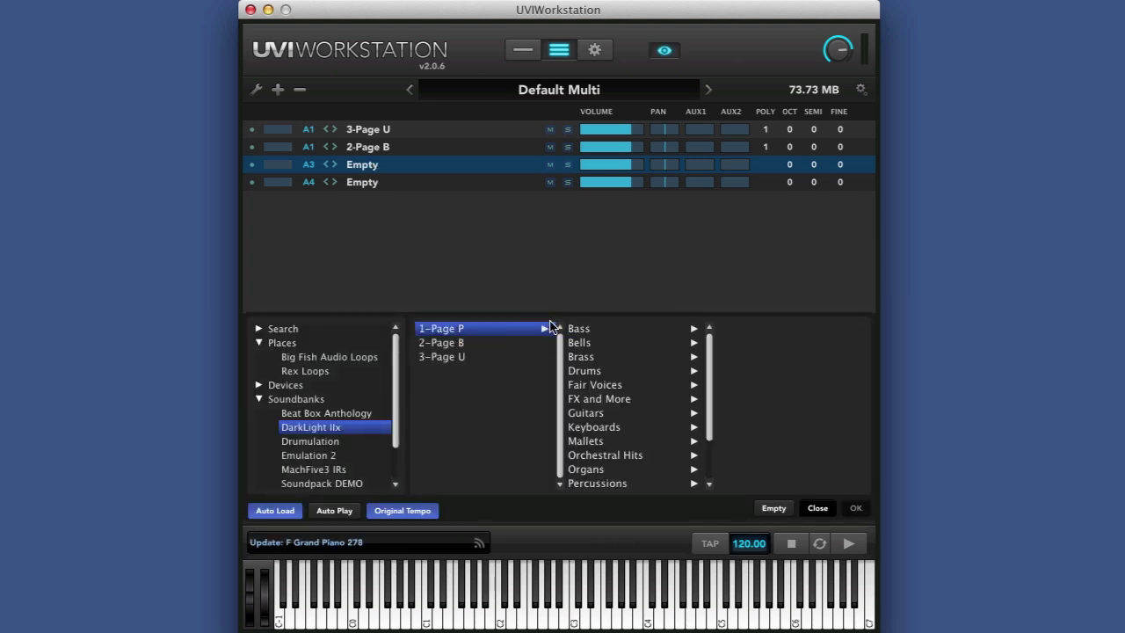
{"action": "scroll", "coordinate": [640, 426], "scroll_direction": "down", "scroll_amount": 2}
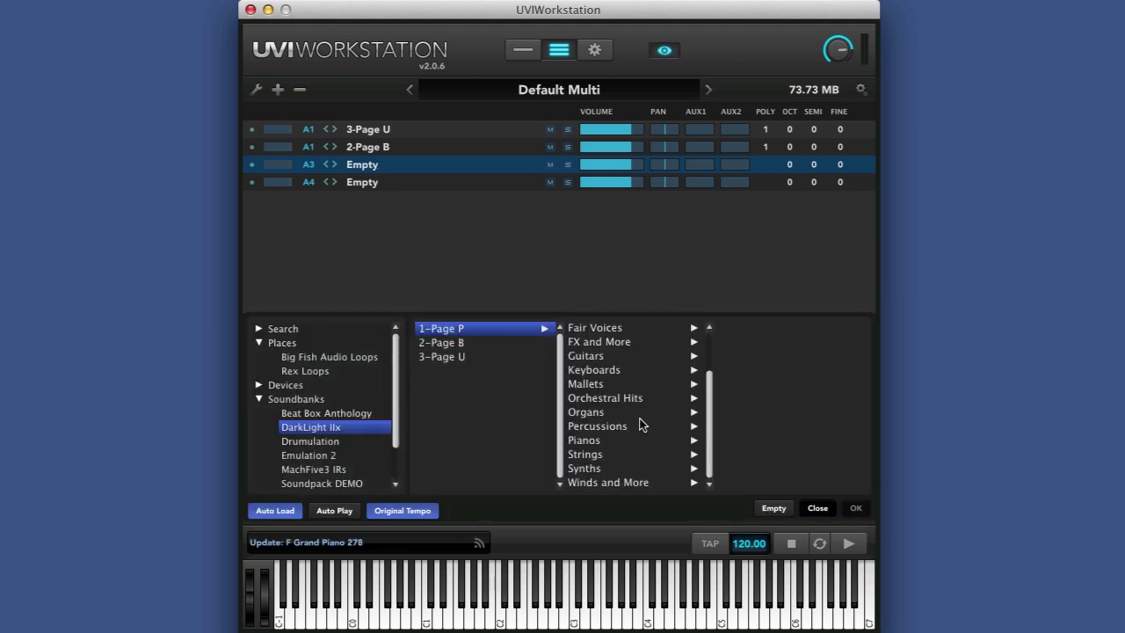
{"action": "left_click", "coordinate": [608, 455]}
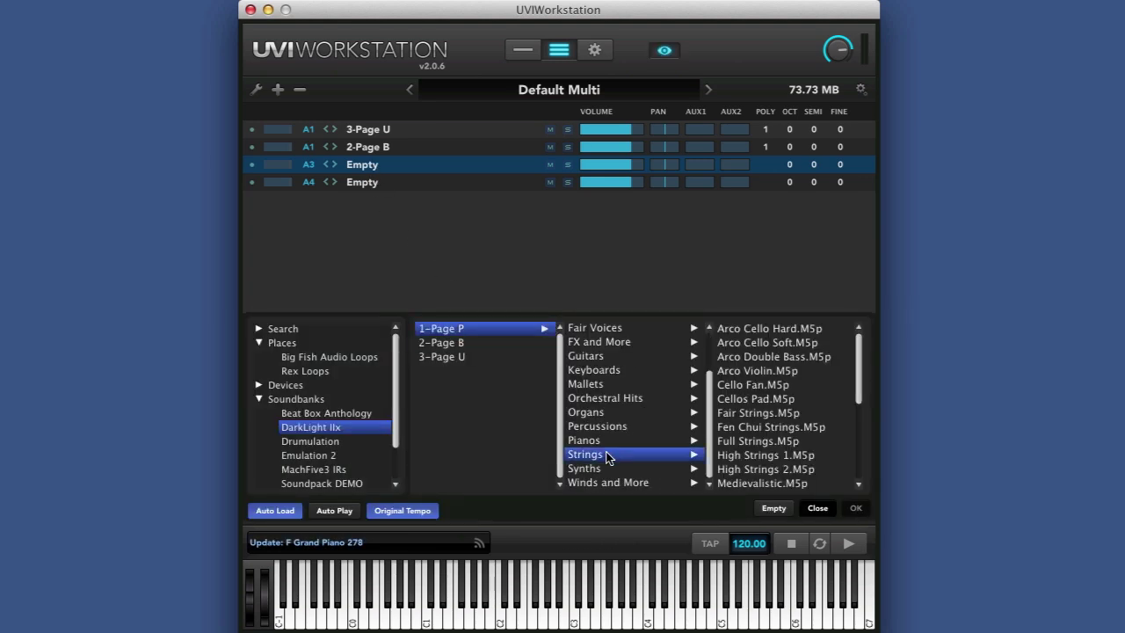
{"action": "left_click", "coordinate": [767, 413]}
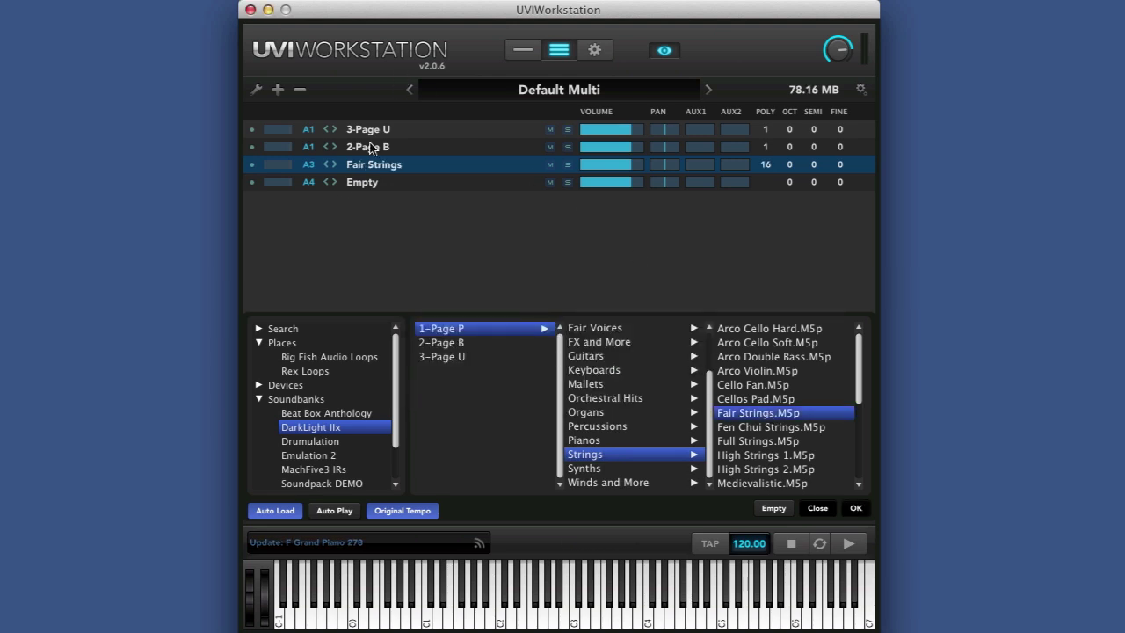
Step: Set the Fair Strings part's MIDI channel to A1, close the soundbank browser and show the part's editor
{"action": "left_click", "coordinate": [312, 171]}
{"action": "mouse_move", "coordinate": [332, 196]}
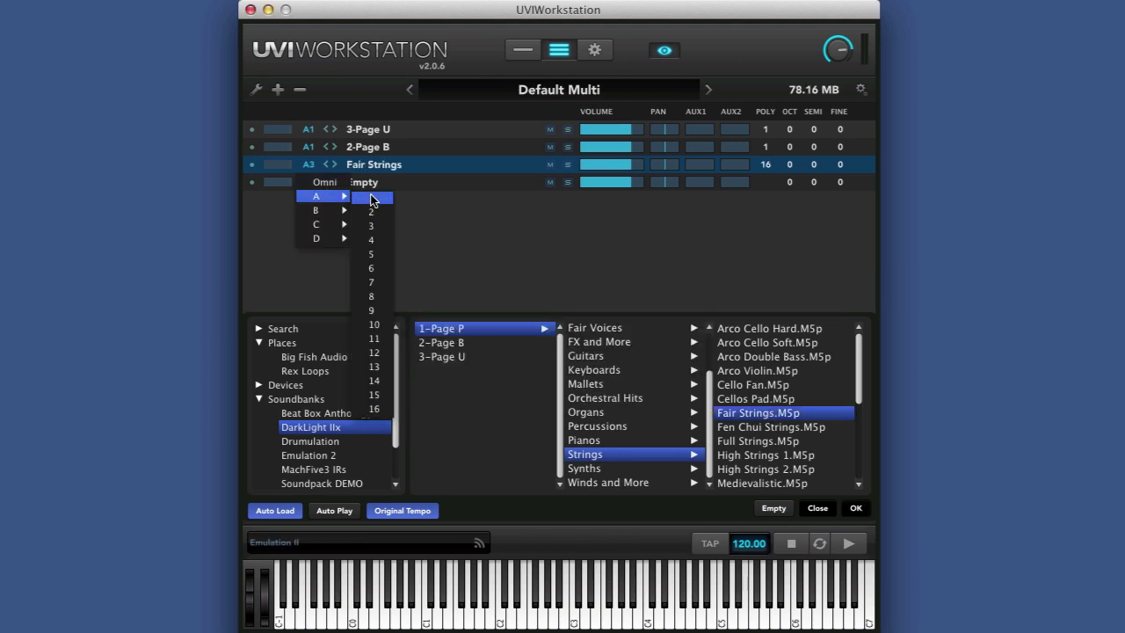
{"action": "left_click", "coordinate": [372, 197]}
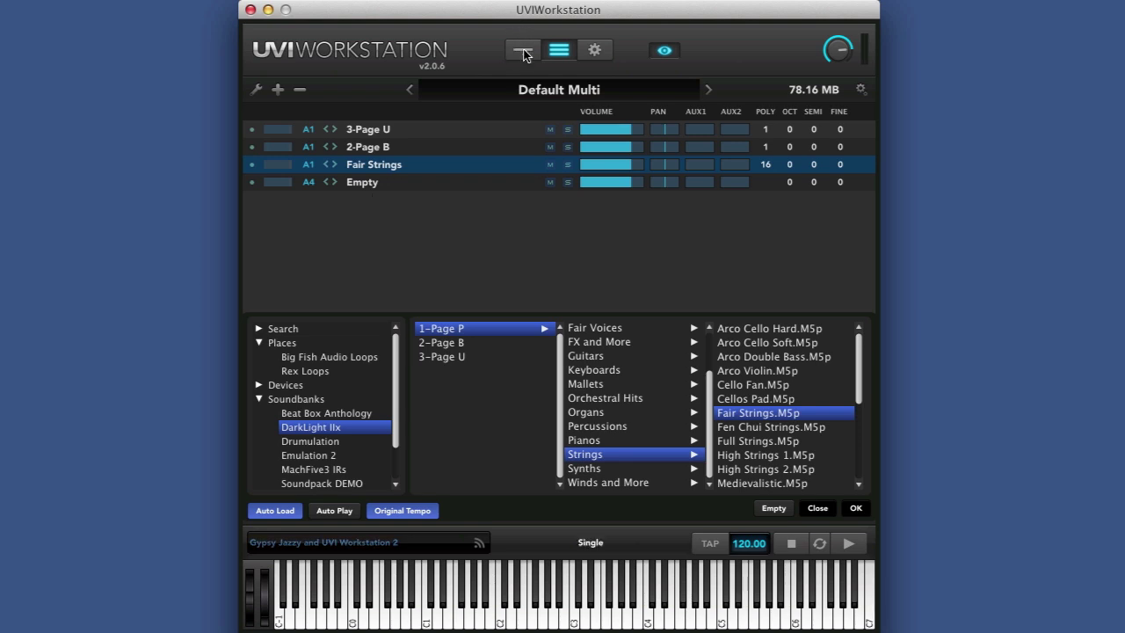
{"action": "left_click", "coordinate": [821, 508]}
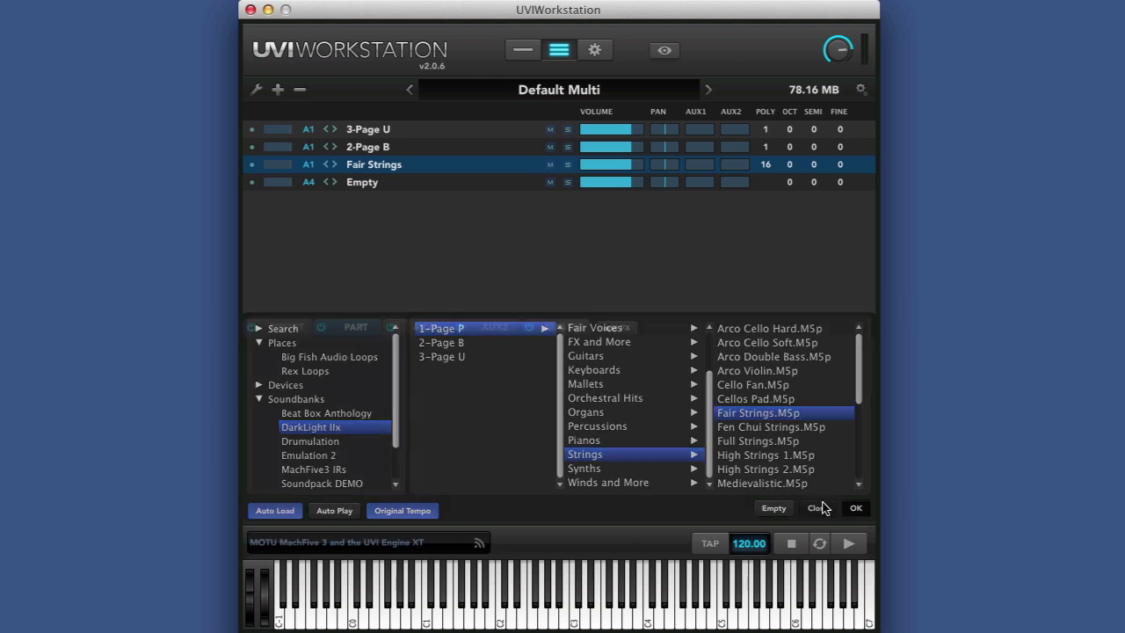
{"action": "left_click", "coordinate": [400, 168]}
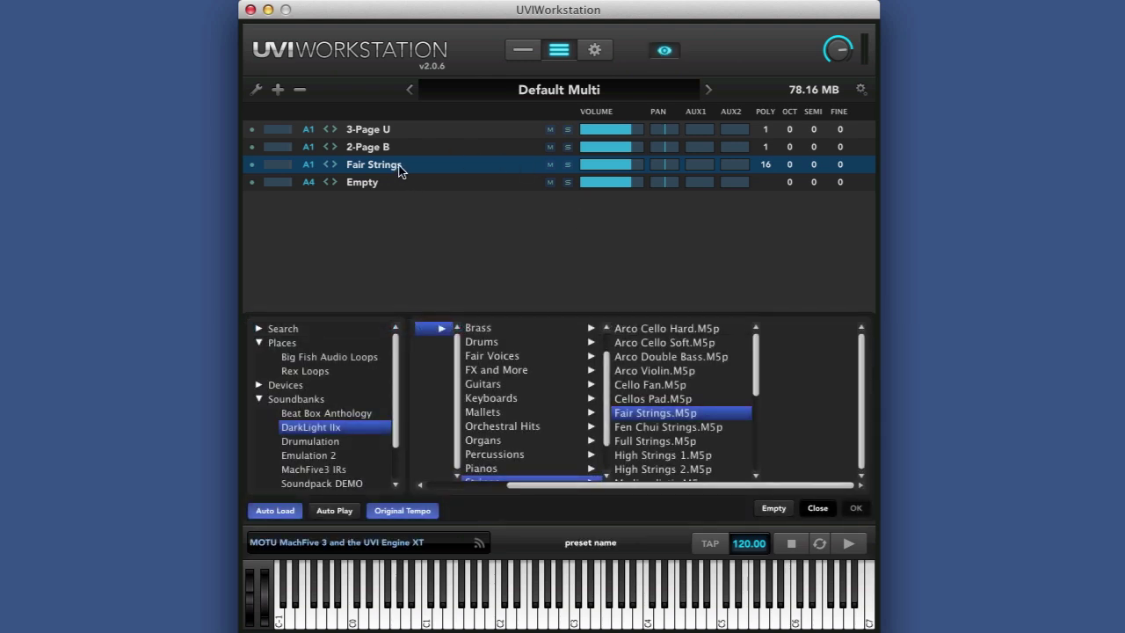
{"action": "left_click", "coordinate": [818, 508]}
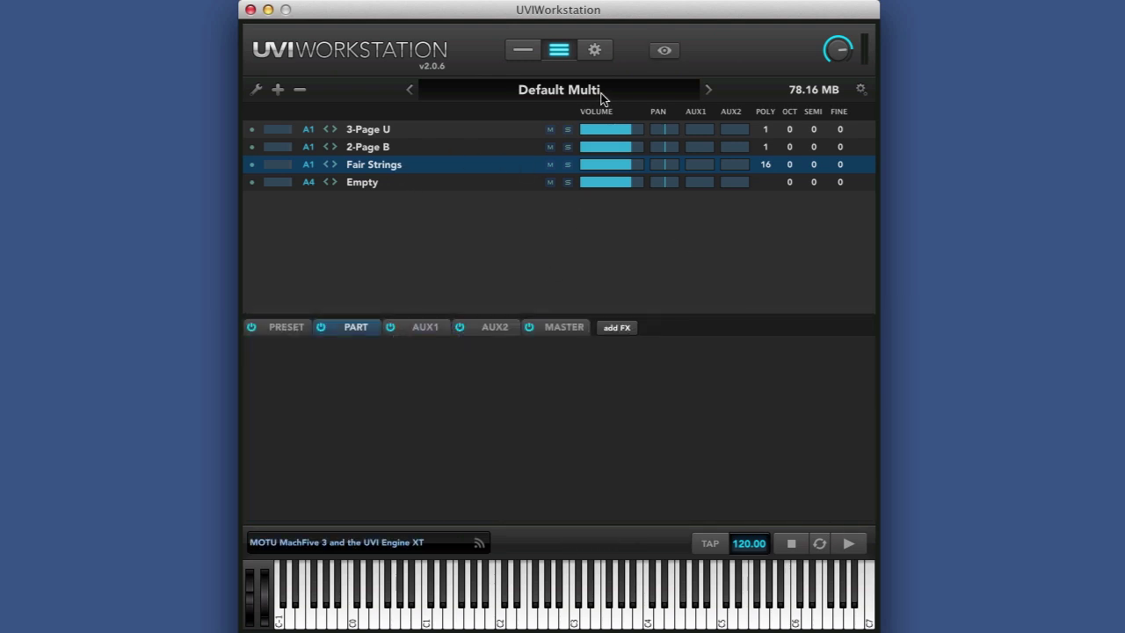
{"action": "left_click", "coordinate": [535, 51]}
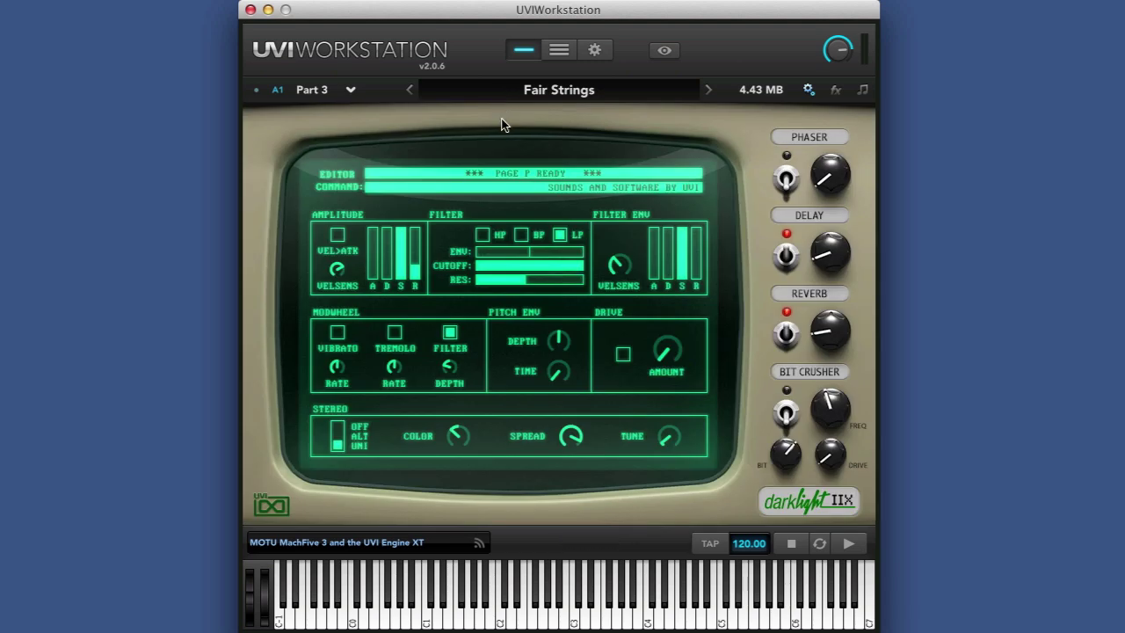